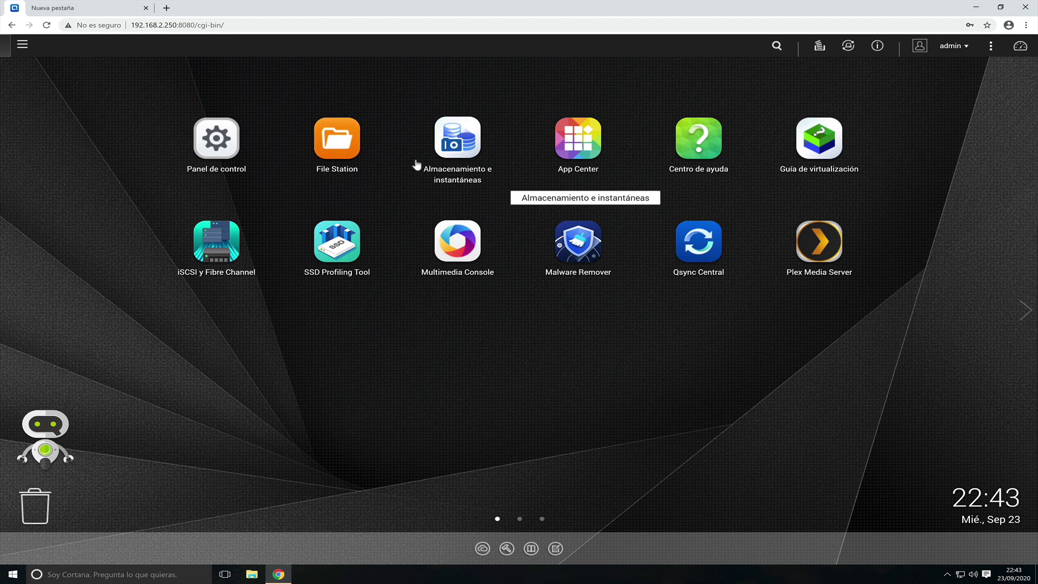
- Enable and apply WebDAV in the Web Server settings, then go back to the Control Panel overview
left_click(215, 138)
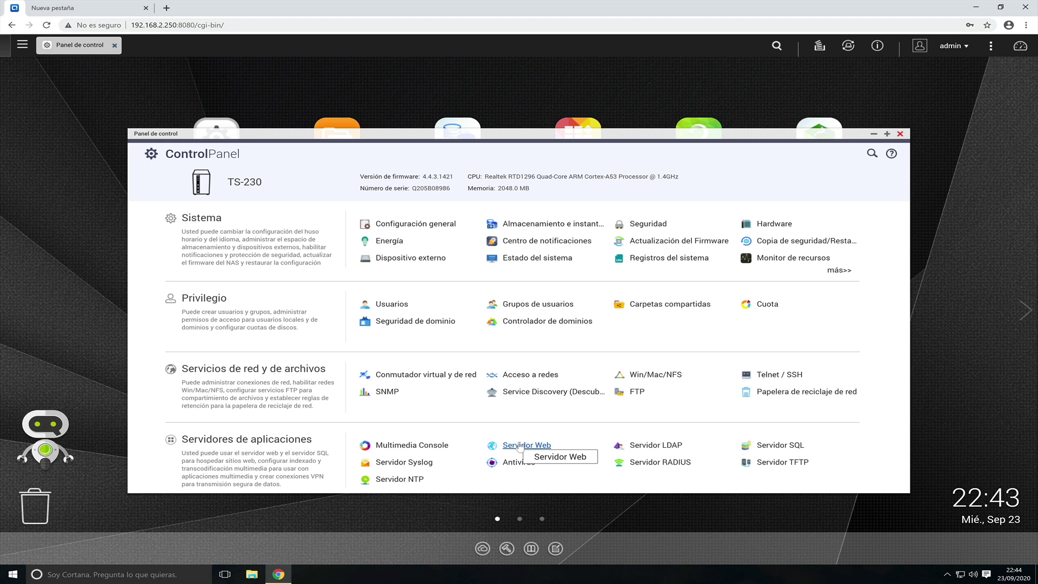
left_click(519, 446)
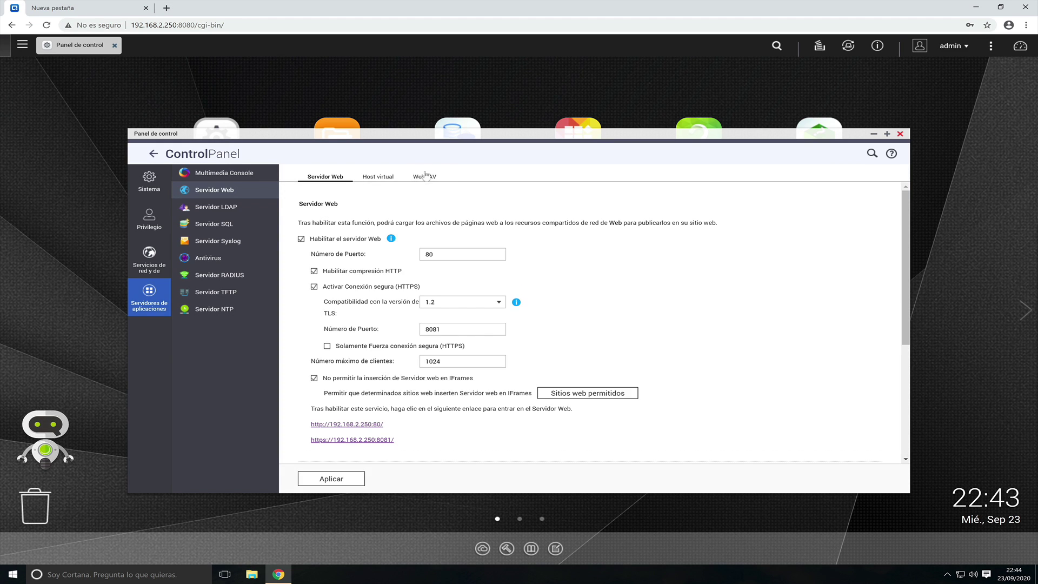
left_click(424, 177)
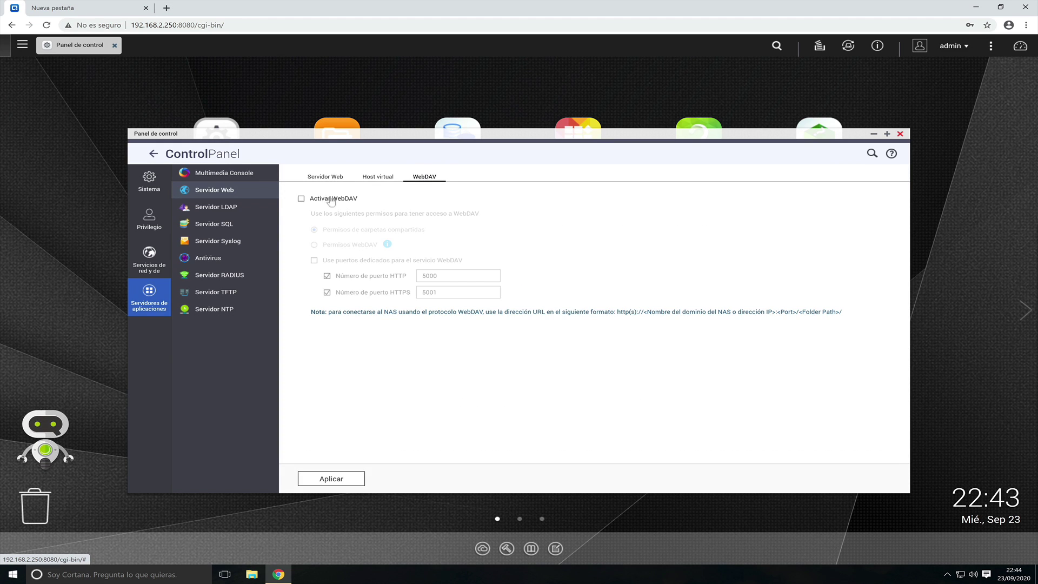
left_click(300, 199)
left_click(326, 475)
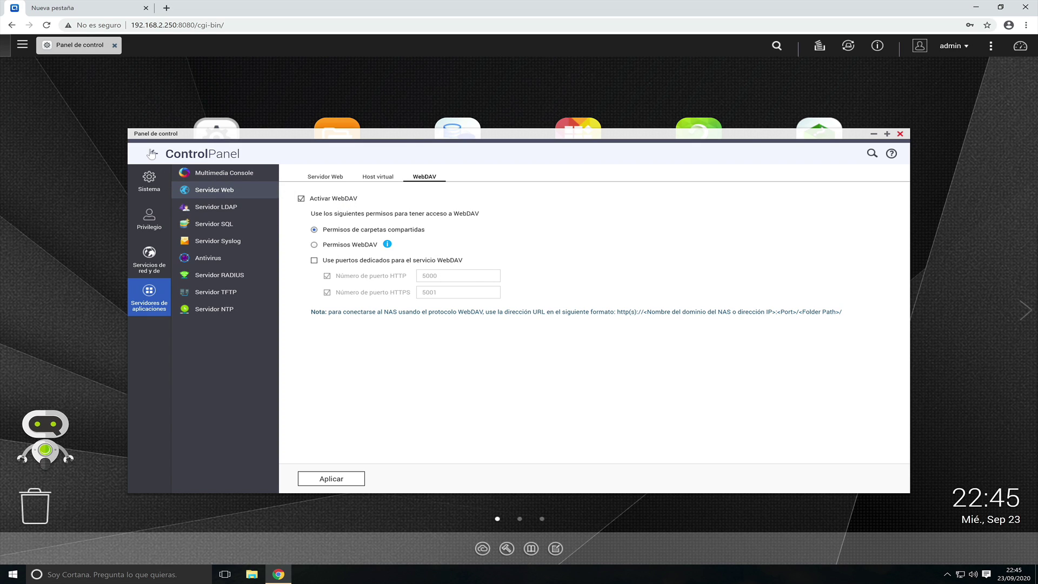
left_click(153, 154)
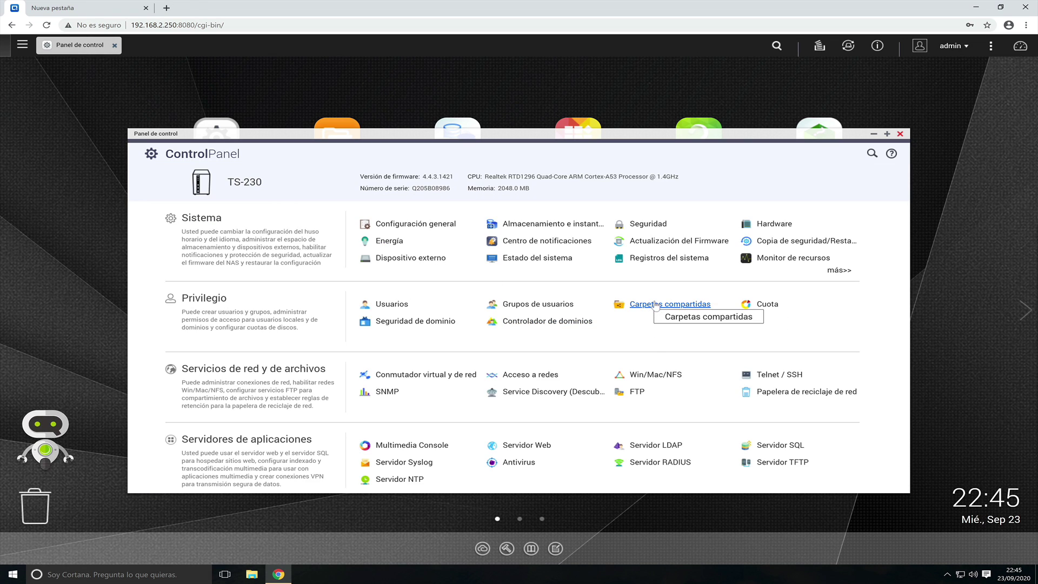
- Create shared folder 'Documentos' with comment 'Mis documentos personales', then close the Control Panel
left_click(667, 308)
left_click(330, 192)
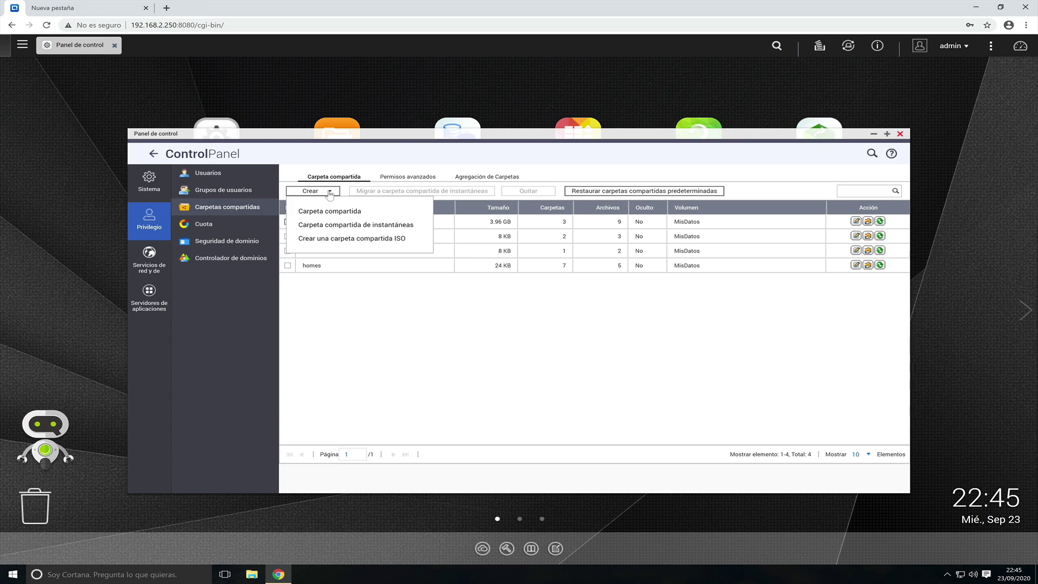
left_click(330, 212)
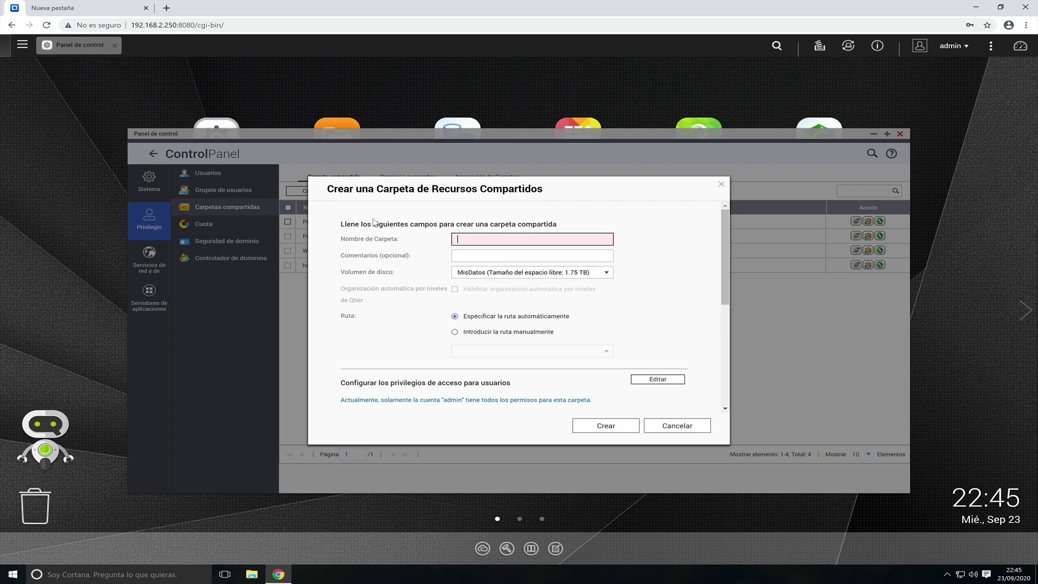
type("Documentos")
key("Tab")
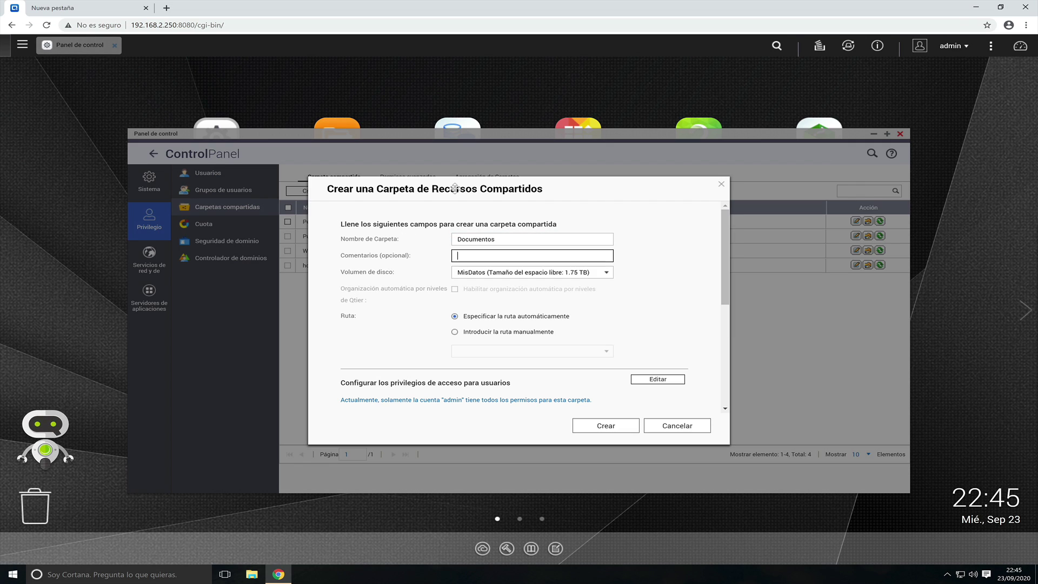
type("Mis documentos personales")
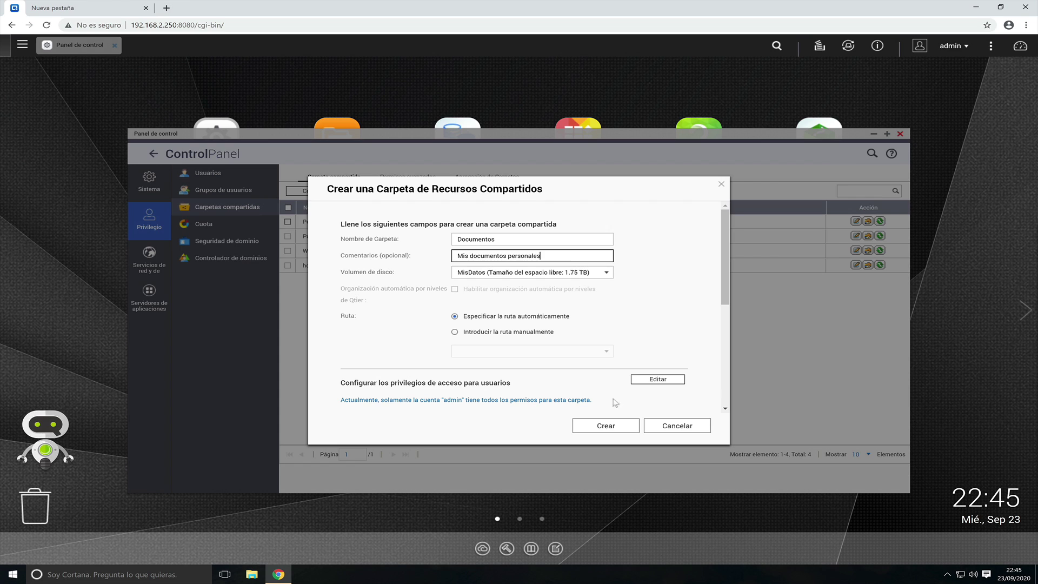
left_click(605, 428)
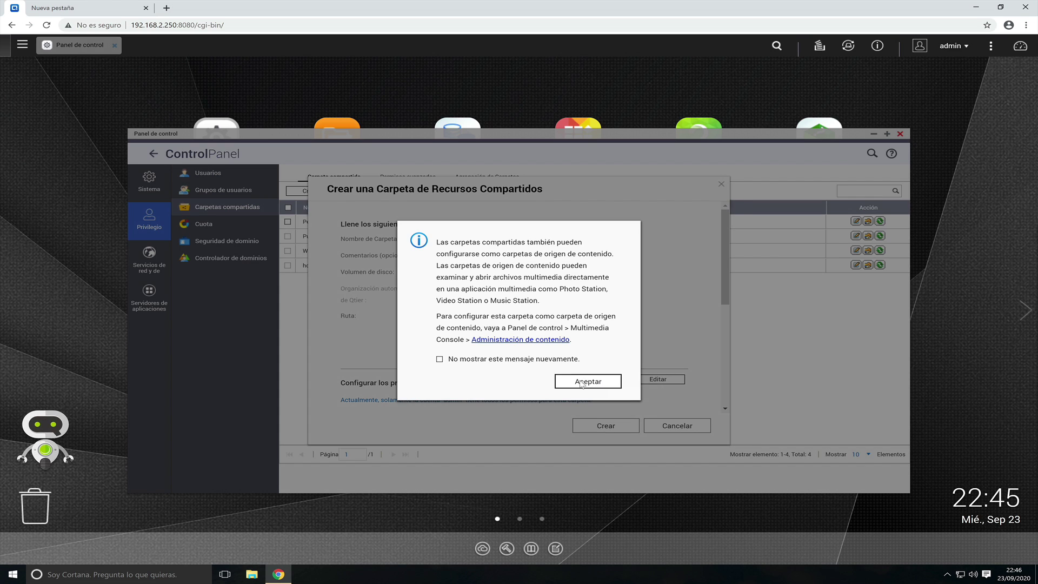
left_click(577, 382)
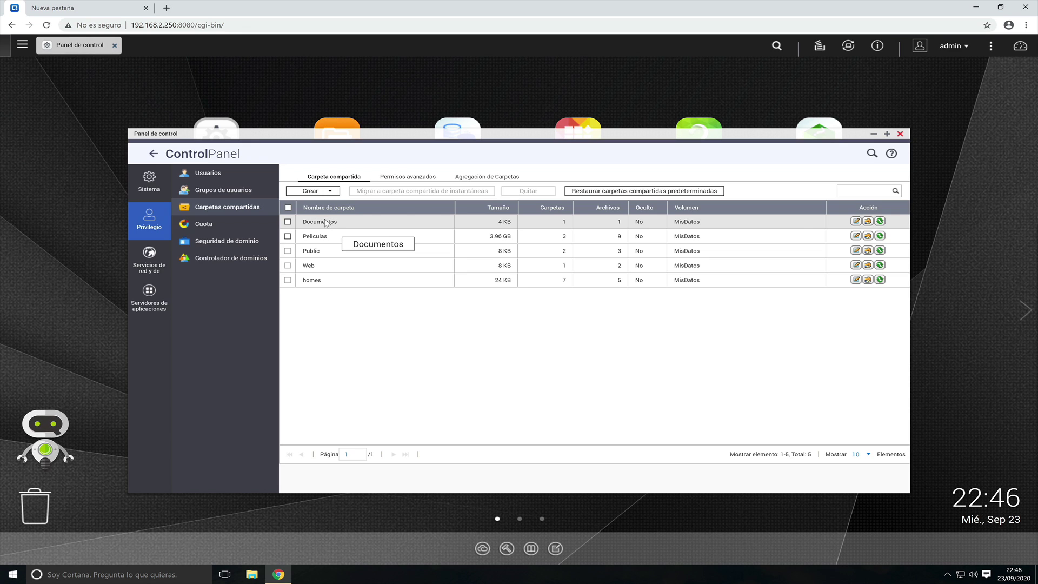
left_click(900, 133)
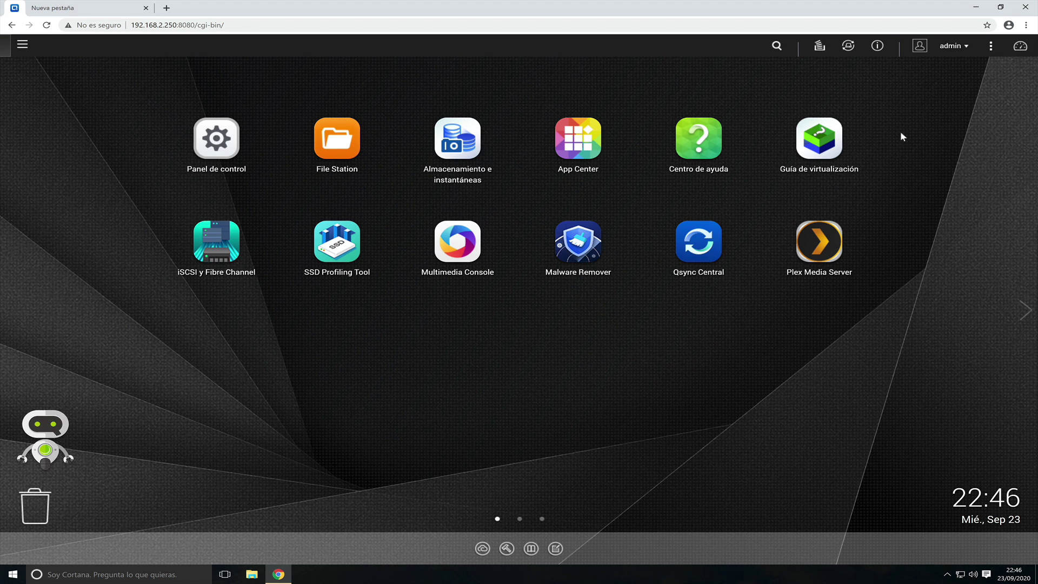
- Install HybridMount from App Center's QTS essentials category, then close App Center
left_click(575, 142)
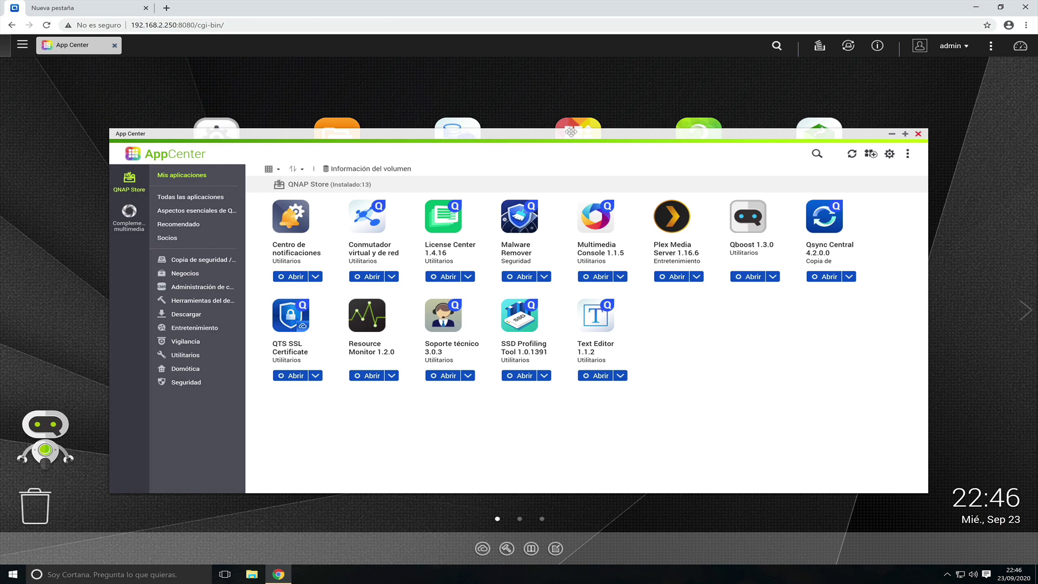
left_click(191, 212)
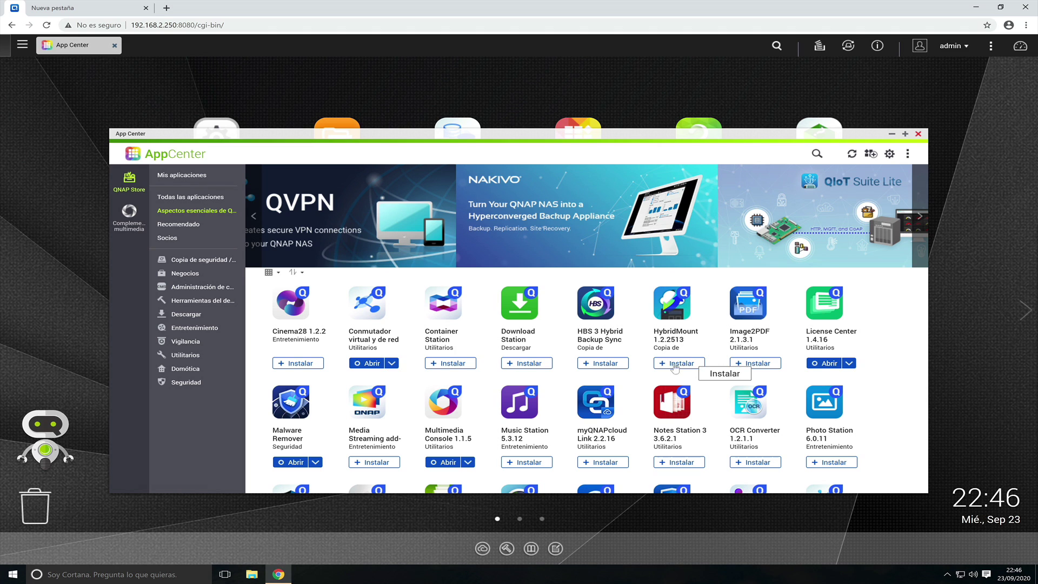
left_click(669, 363)
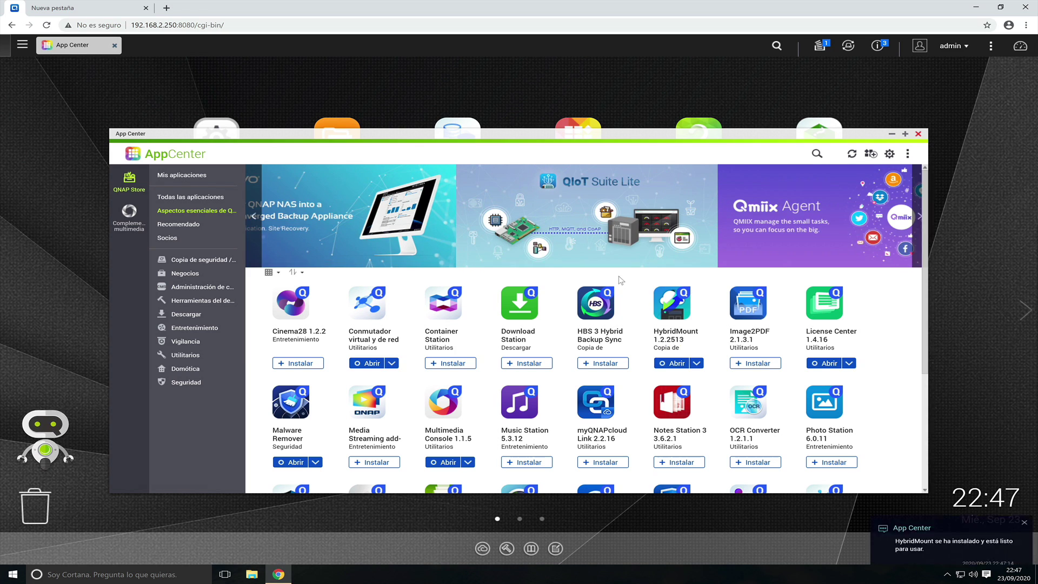
left_click(918, 134)
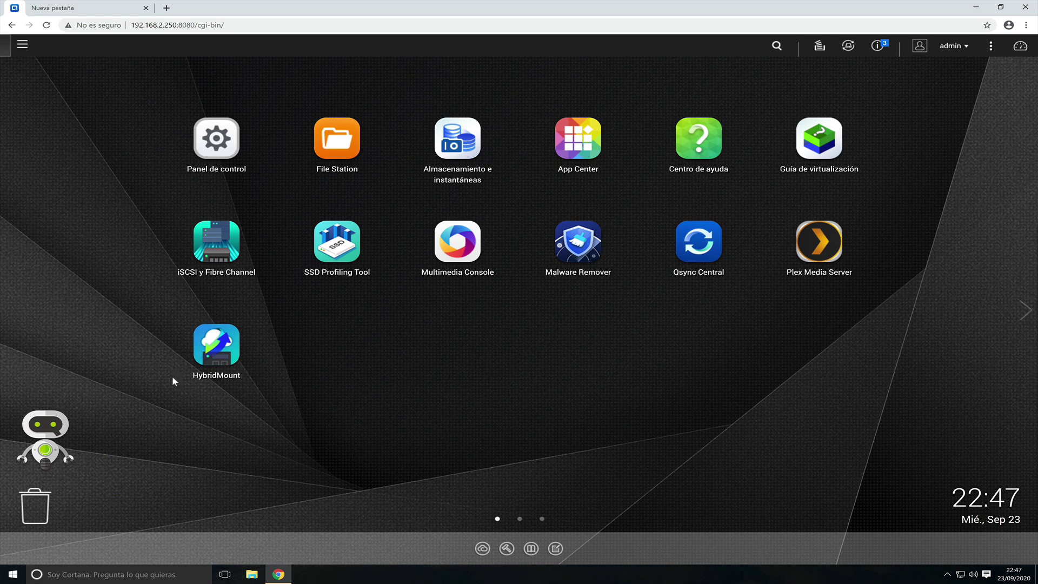
left_click(214, 348)
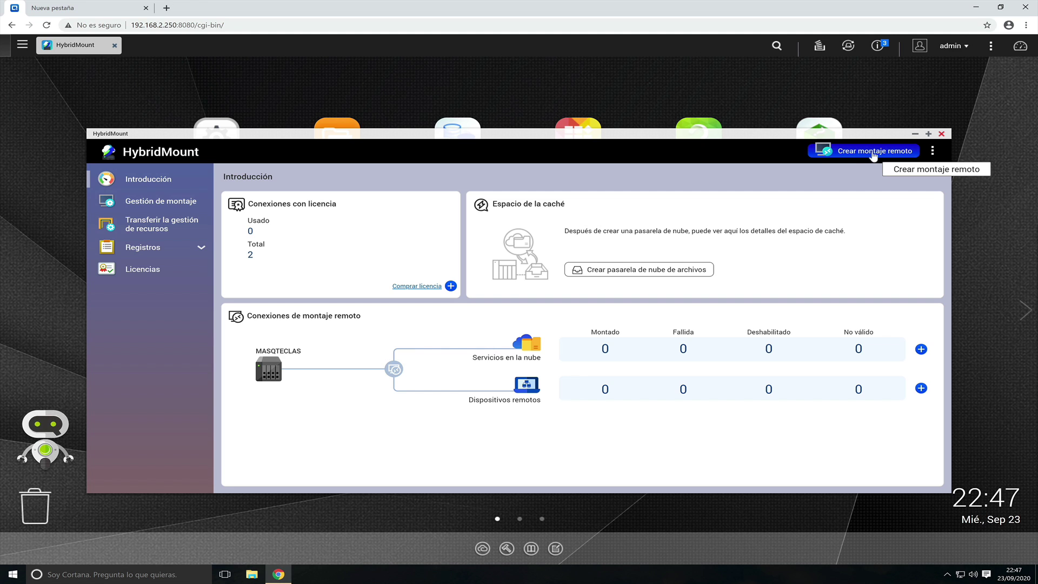
left_click(875, 154)
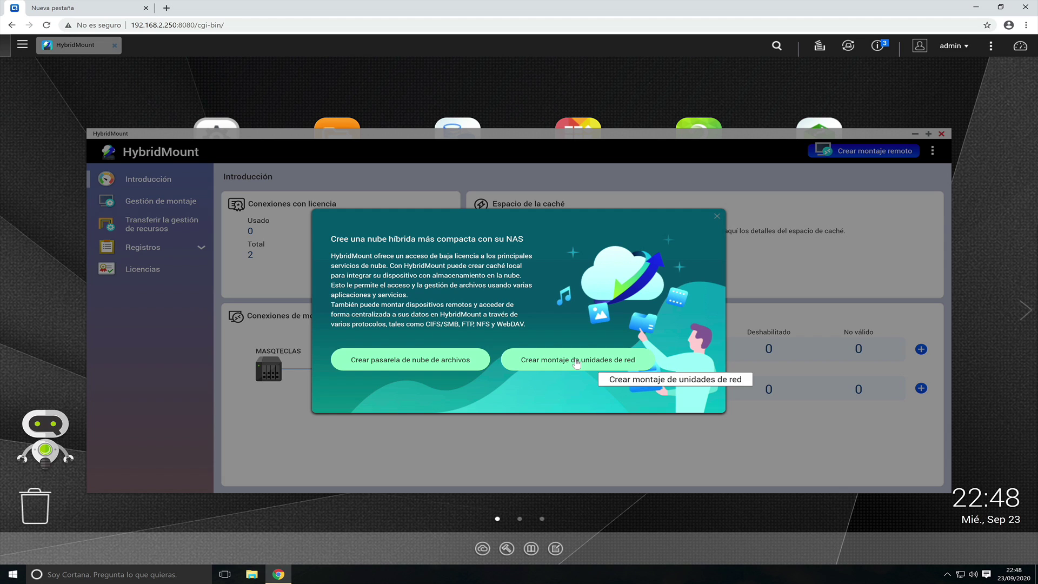
left_click(580, 363)
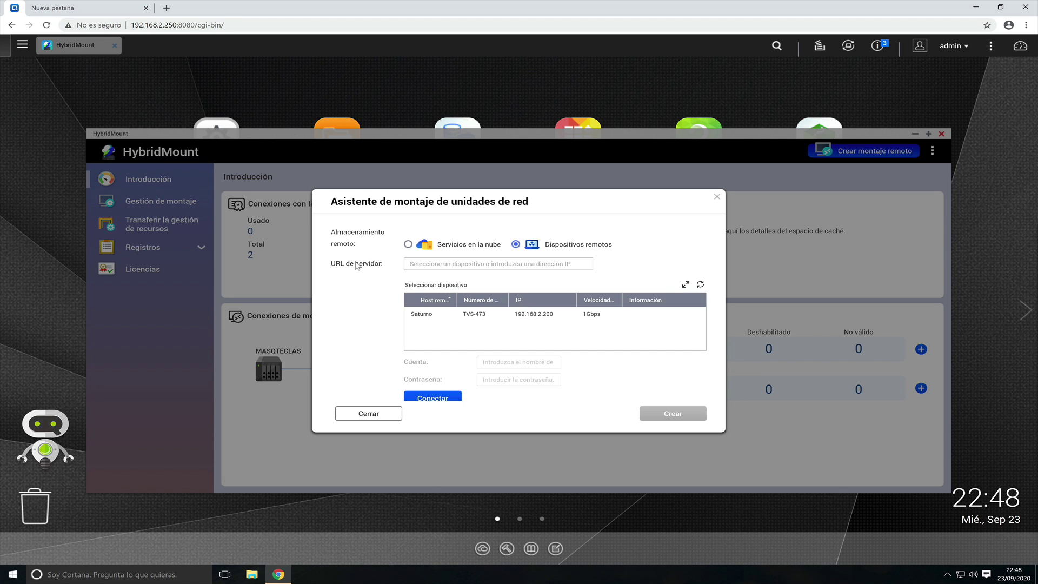
left_click(442, 263)
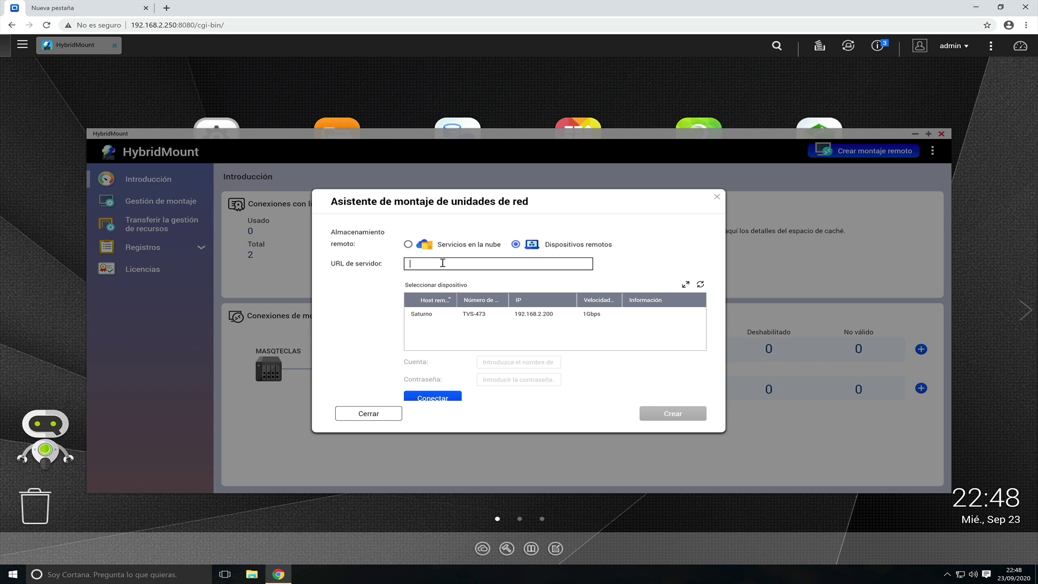
type("http://localhost/")
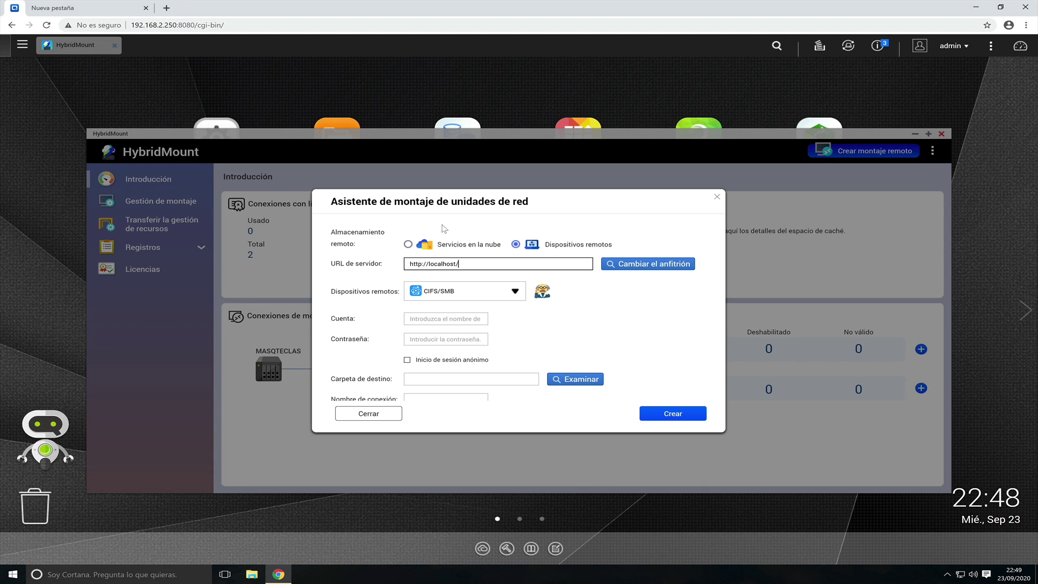
type("Documentos")
- Choose the WebDAV protocol, enter the NAS account and password, and create the mount
left_click(511, 295)
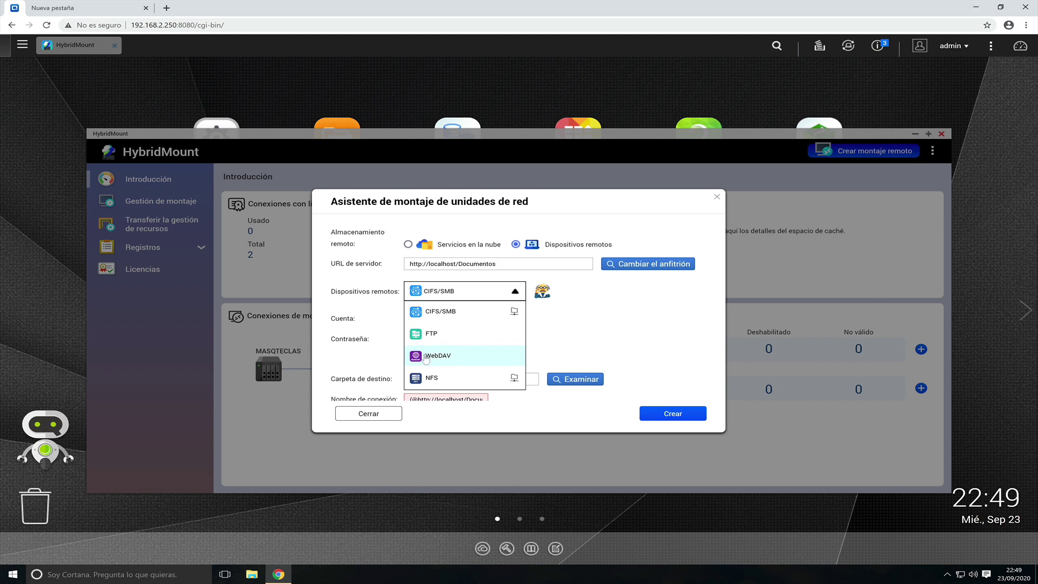
left_click(430, 357)
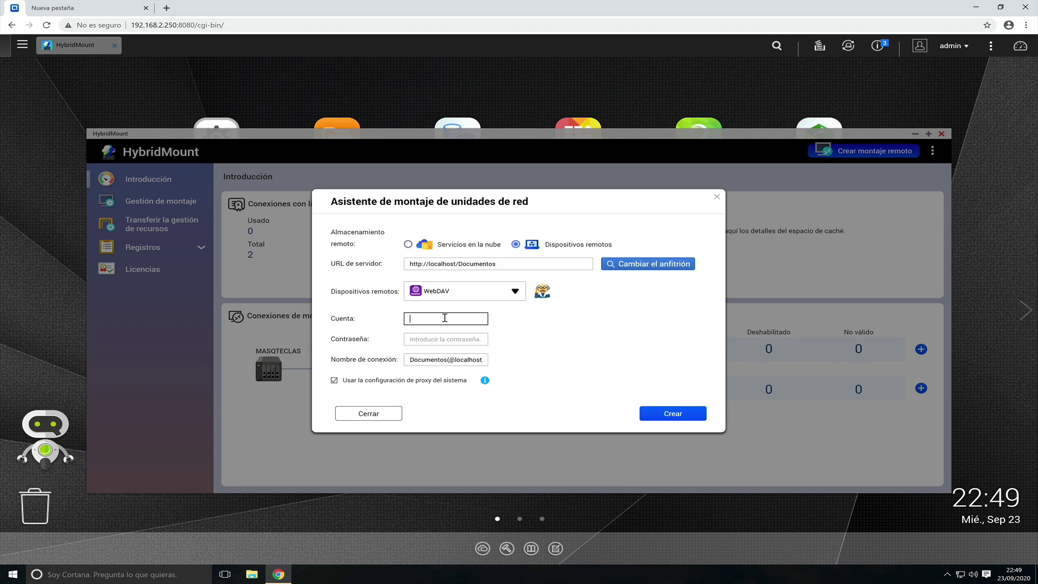
left_click(445, 318)
type("admin")
key("Tab")
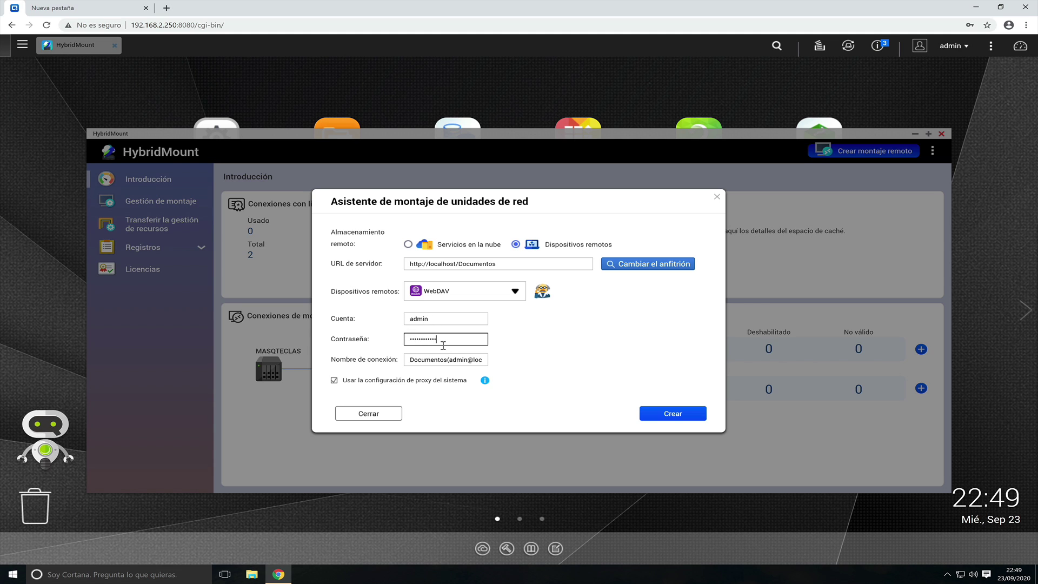
left_click(664, 414)
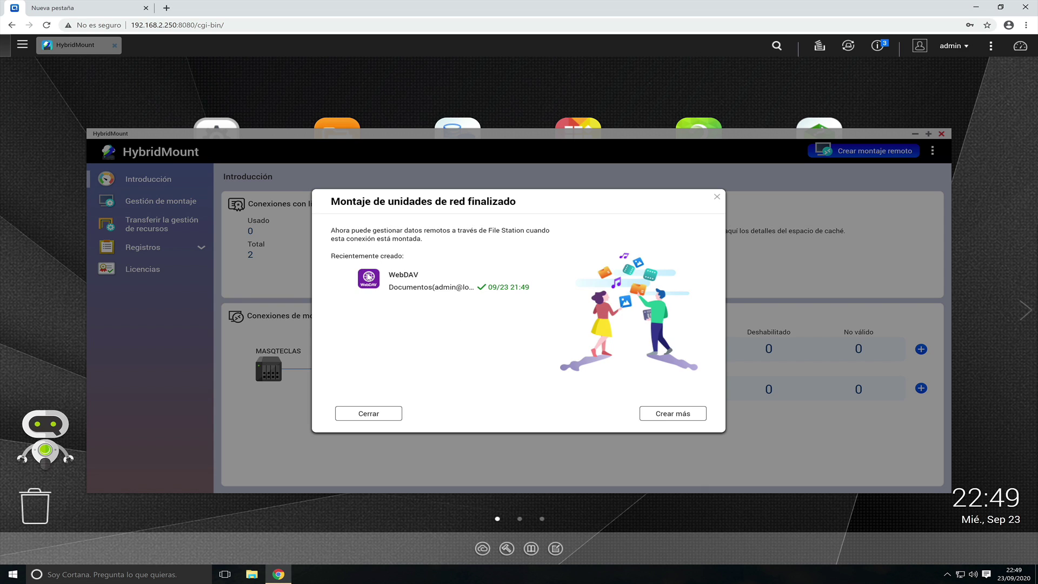
left_click(368, 413)
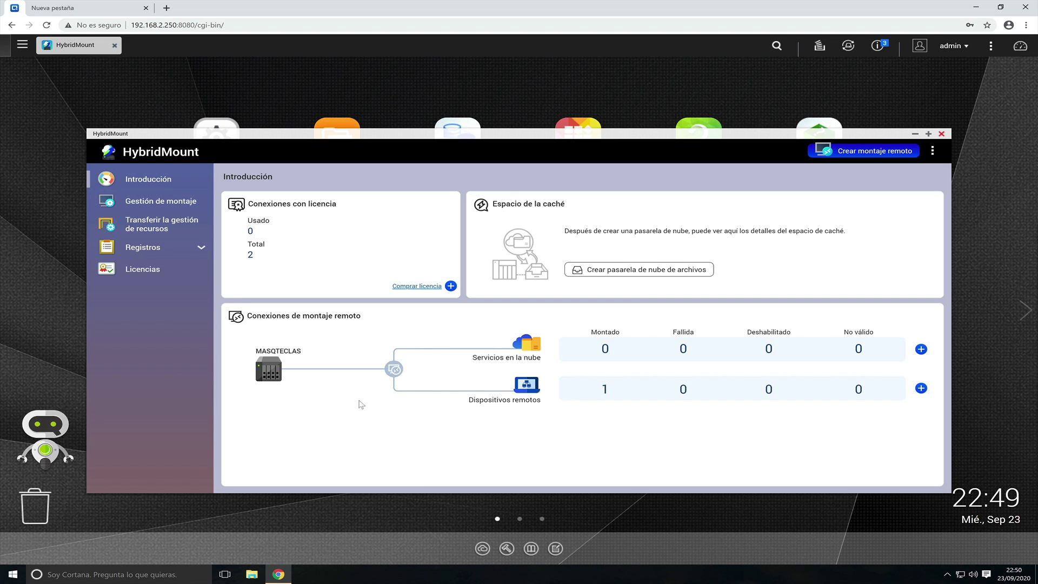
- Confirm the mount appears among HybridMount's remote devices, then close HybridMount
left_click(154, 204)
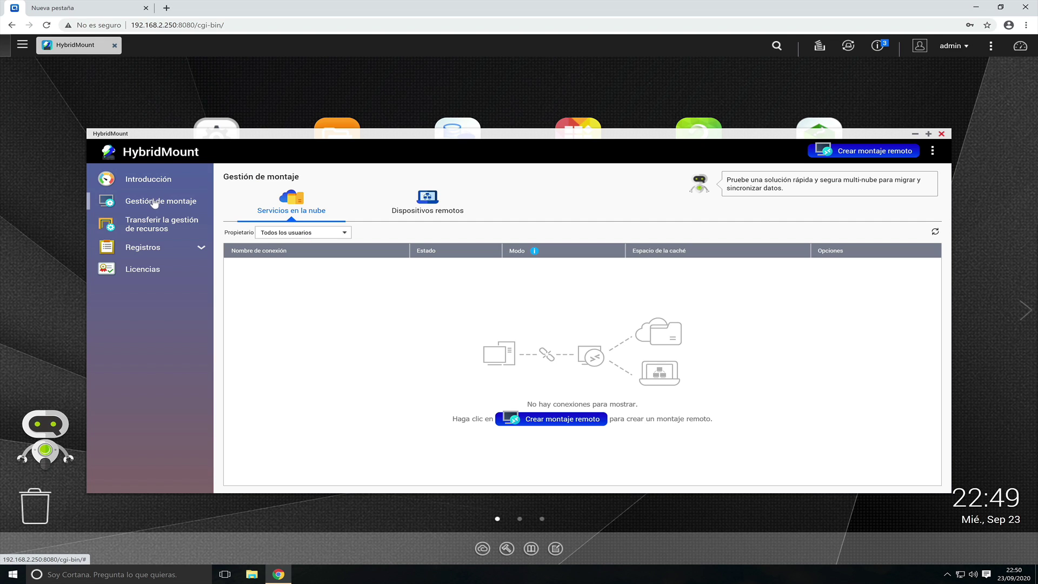
left_click(430, 211)
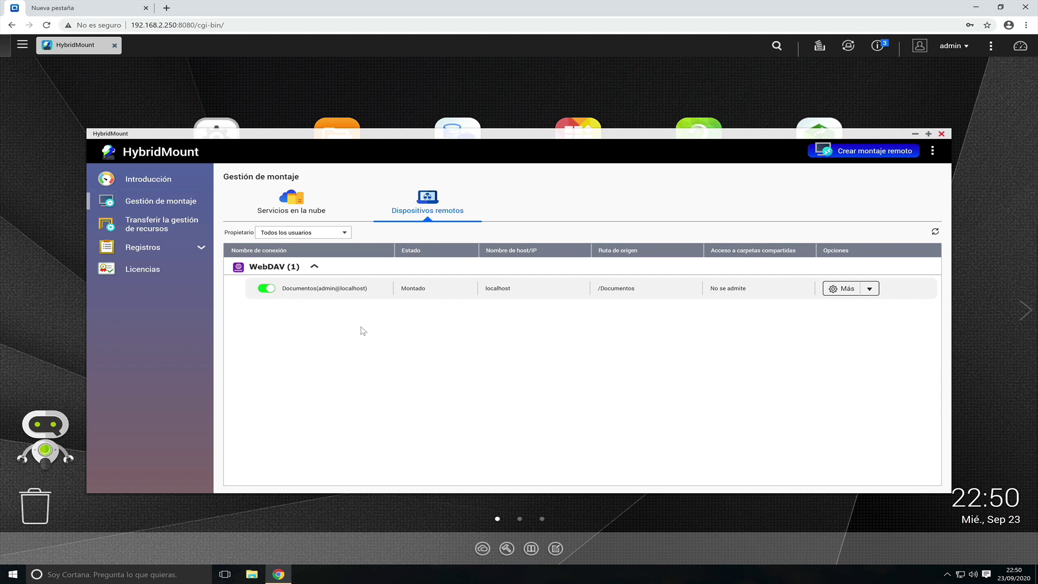
left_click(942, 134)
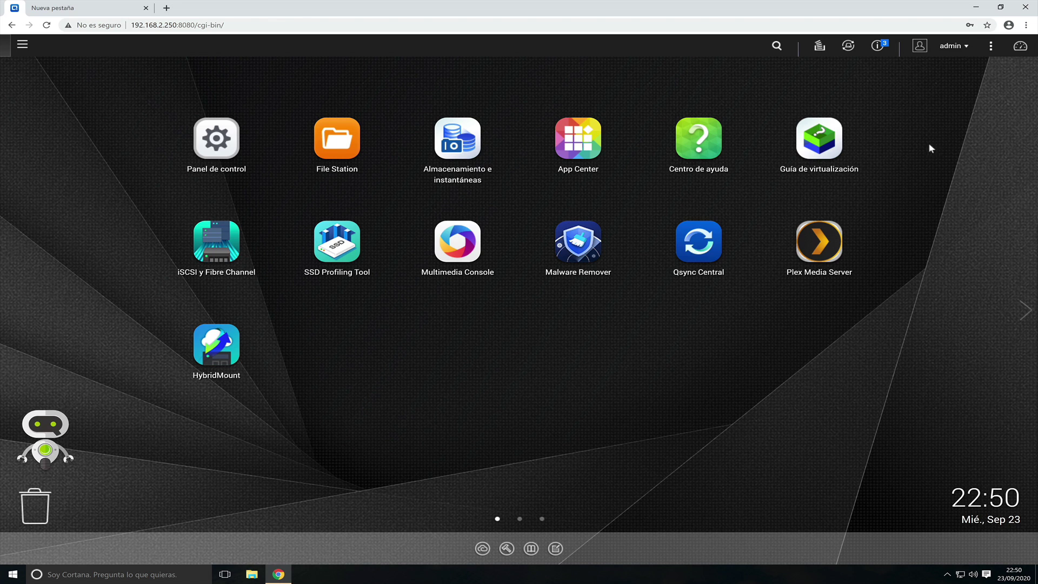
- View the empty WebDAV Documentos folder in File Station and close it
left_click(335, 142)
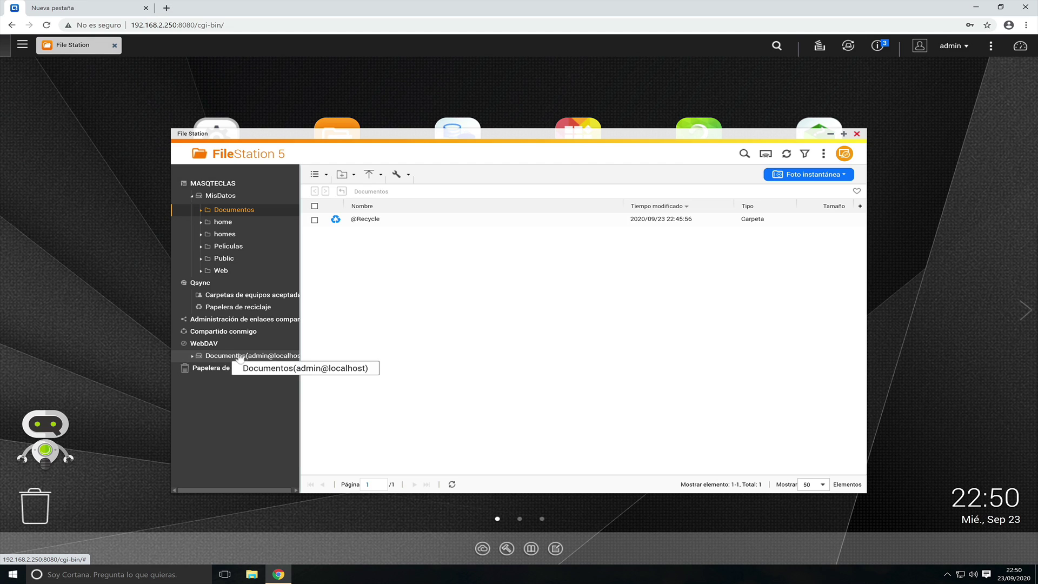
left_click(243, 357)
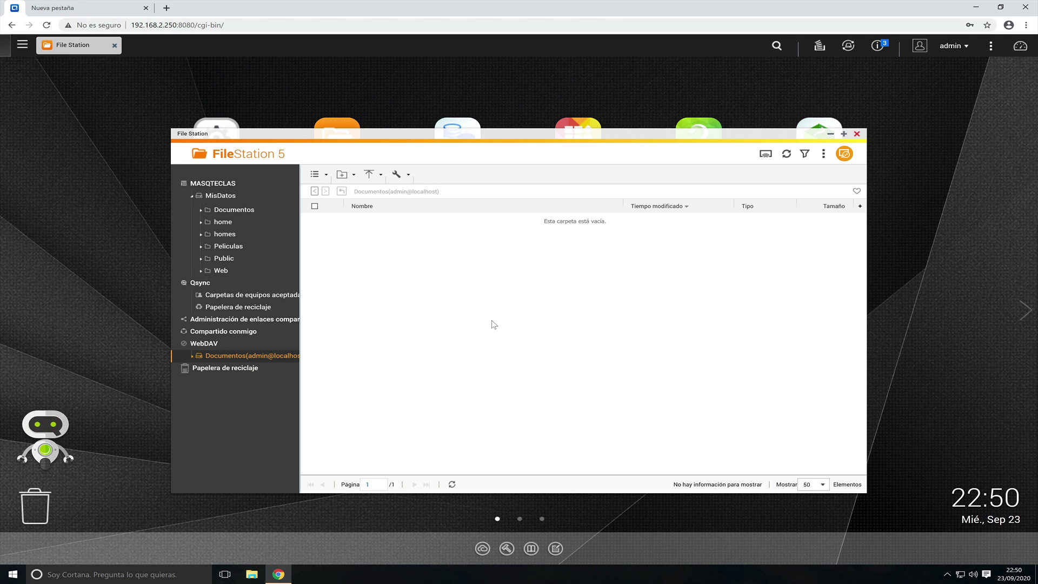
left_click(857, 133)
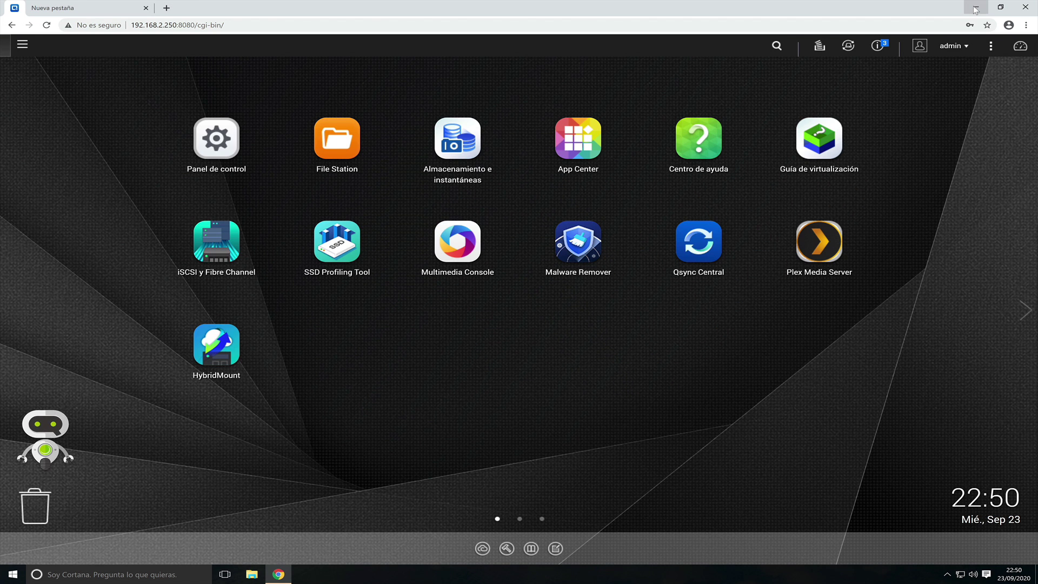
- Minimize Chrome and launch regedit from Windows search, approving the administrator prompt
left_click(976, 9)
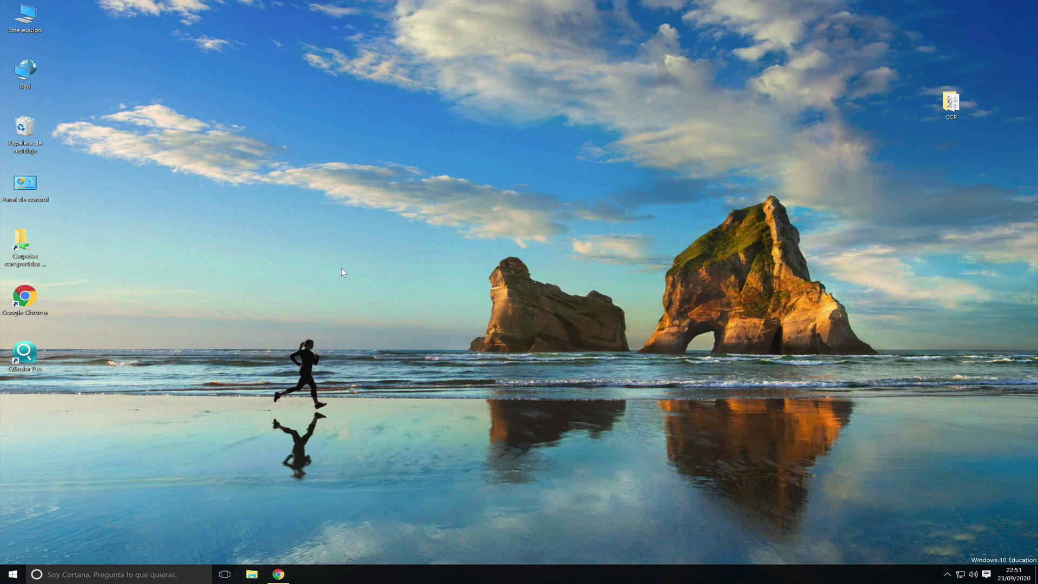
left_click(58, 577)
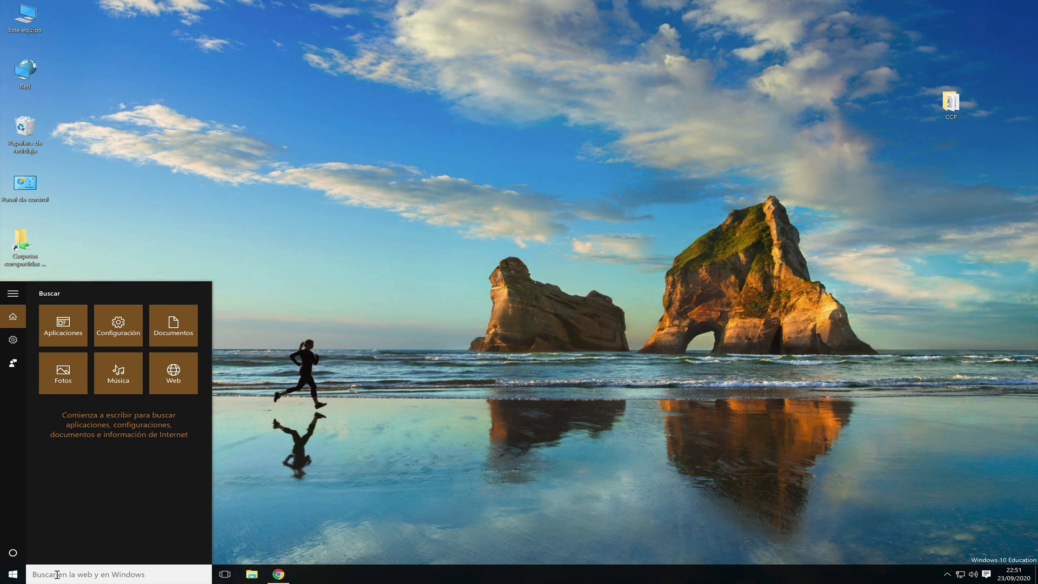
type("regedit")
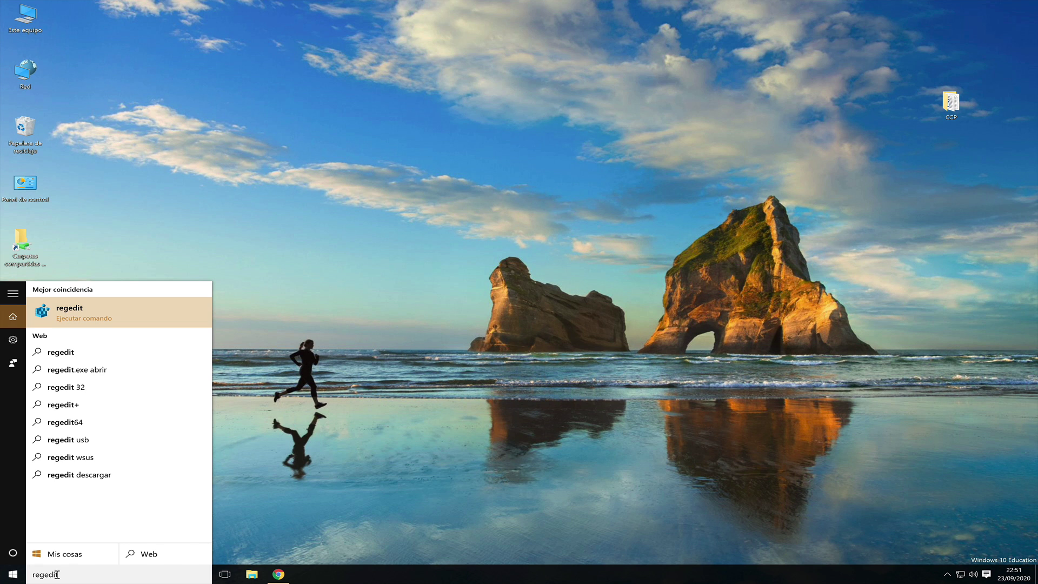
key("Return")
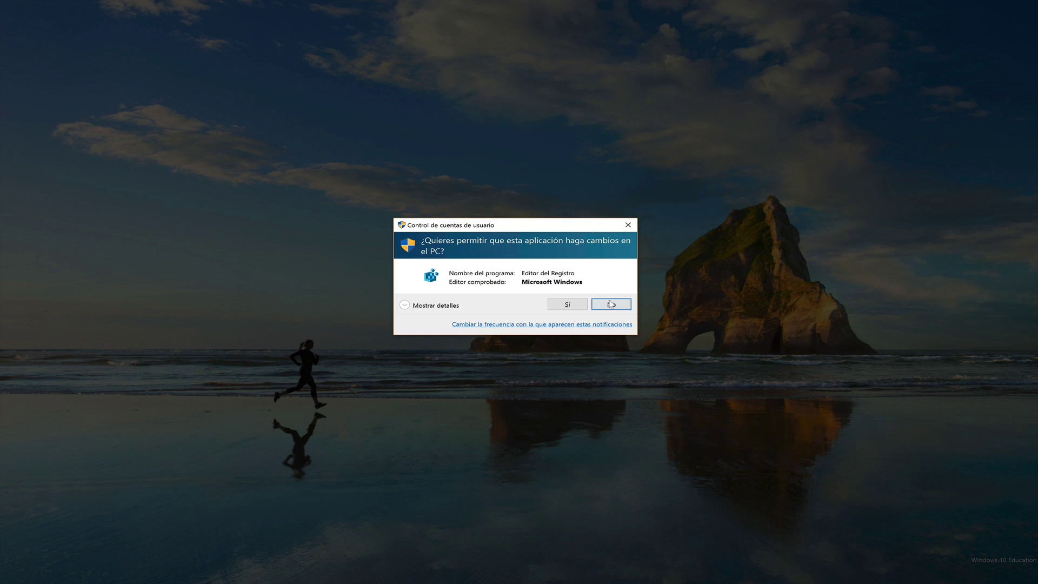
left_click(567, 305)
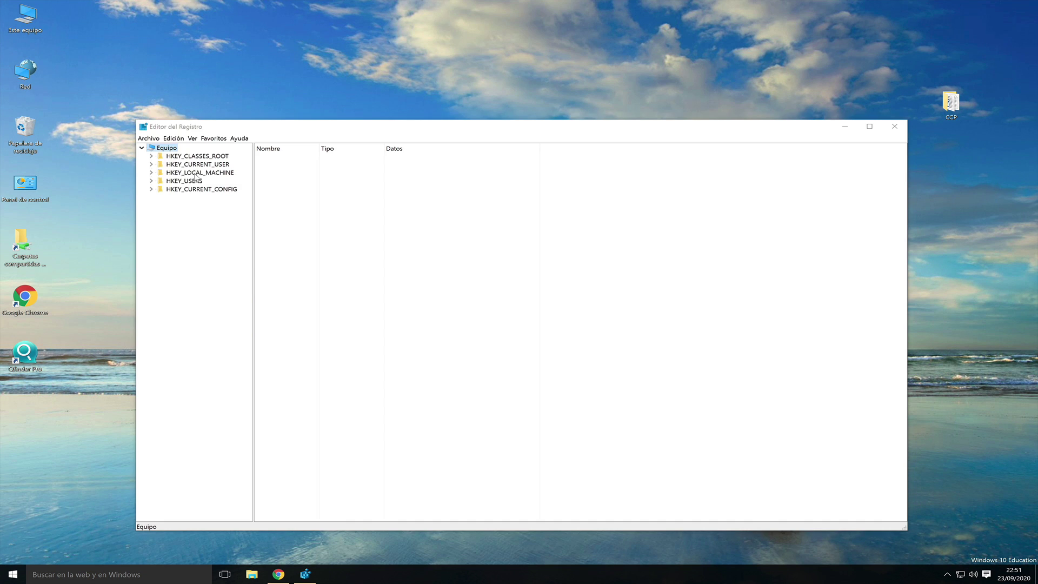
- Navigate to HKEY_LOCAL_MACHINE\SYSTEM\CurrentControlSet\Services\WebClient\Parameters
left_click(185, 173)
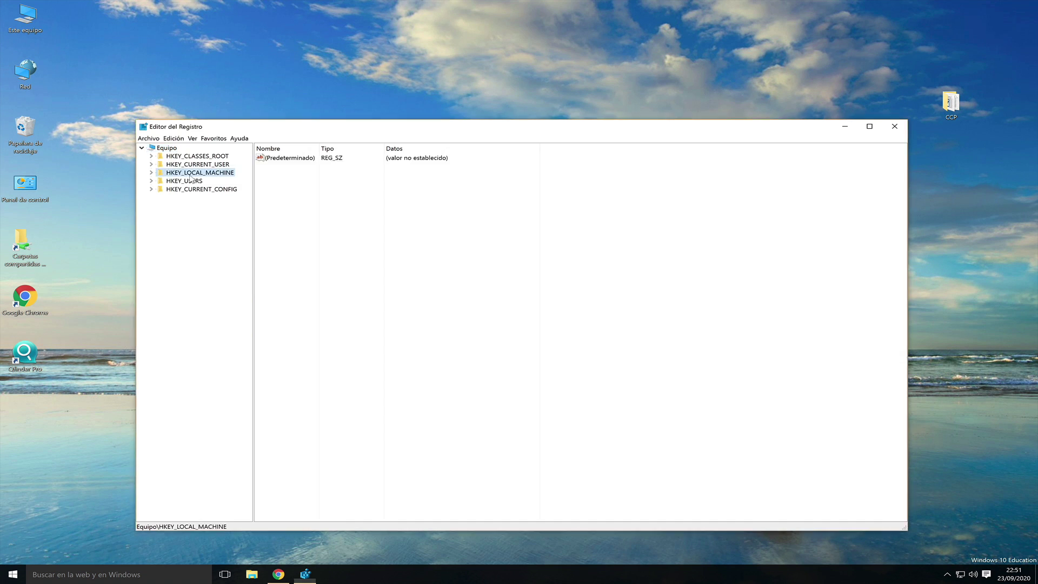
left_click(152, 173)
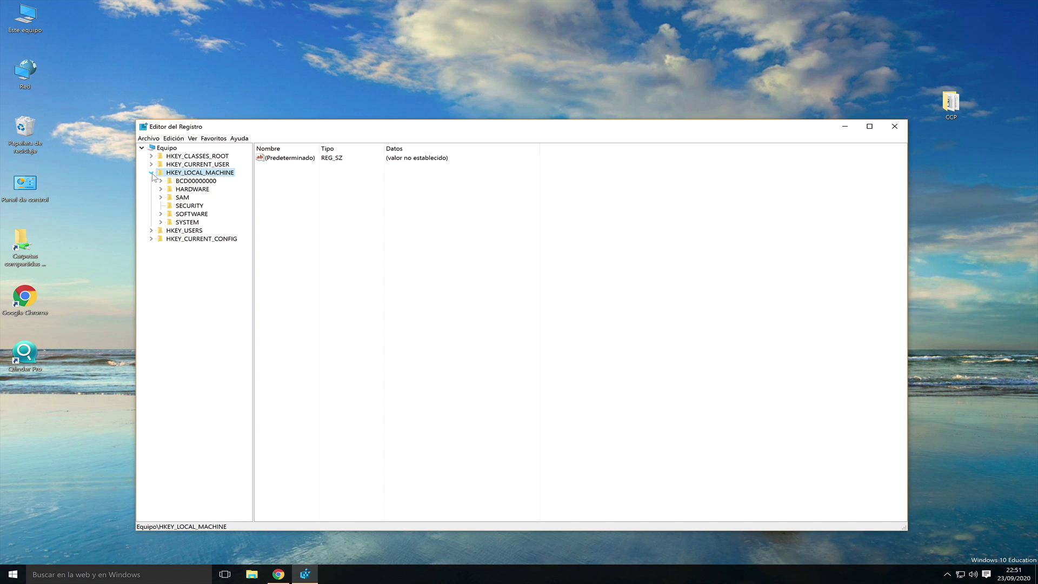
left_click(161, 223)
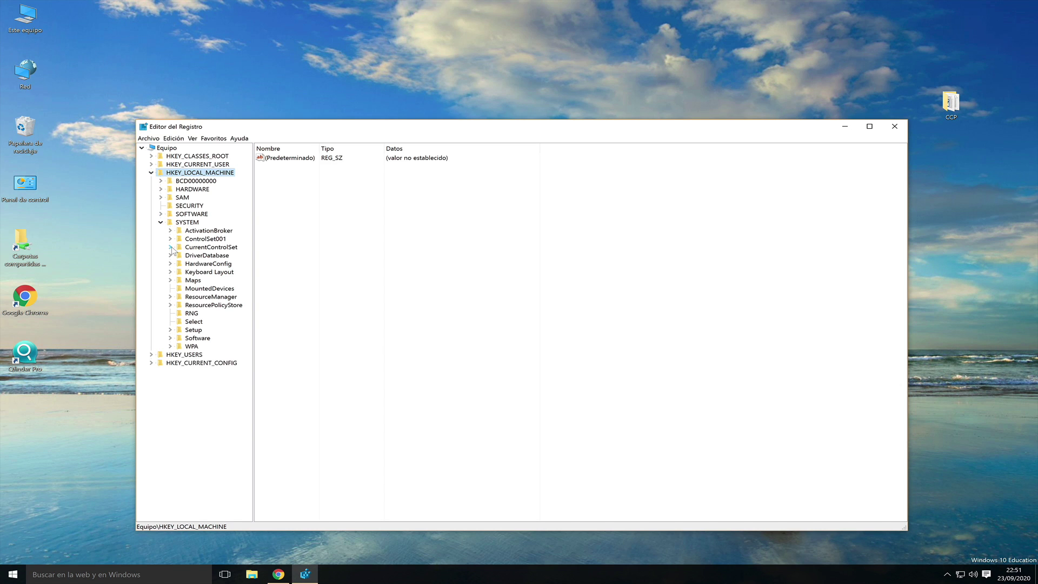
left_click(171, 248)
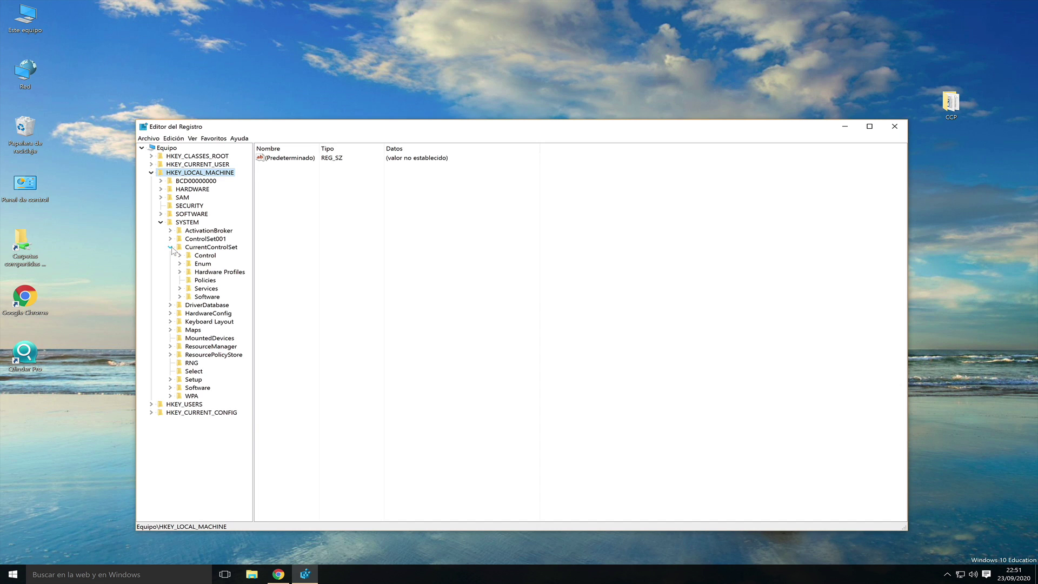
left_click(180, 289)
scroll(204, 291, "down", 20)
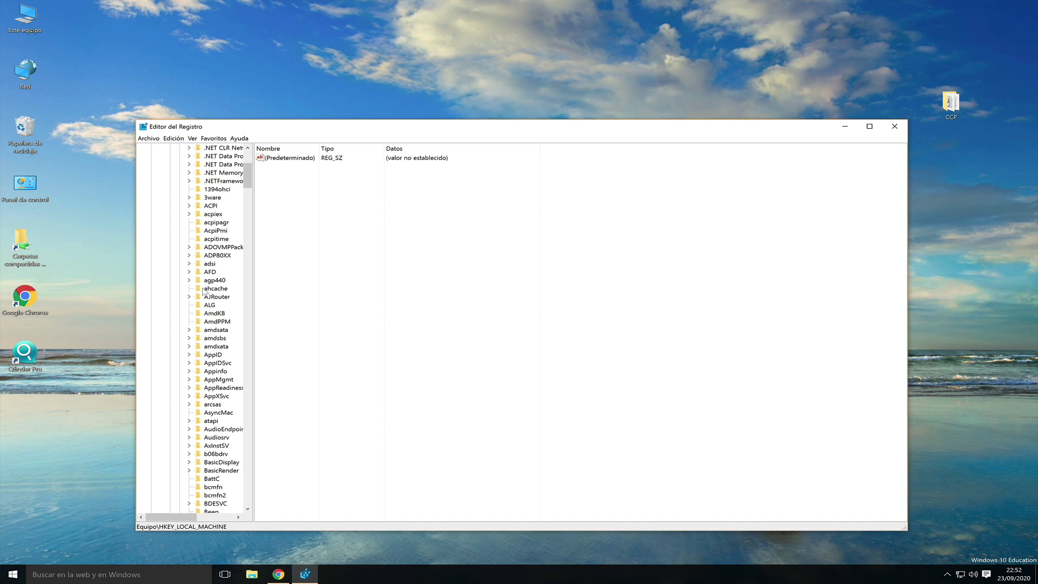
scroll(204, 291, "down", 20)
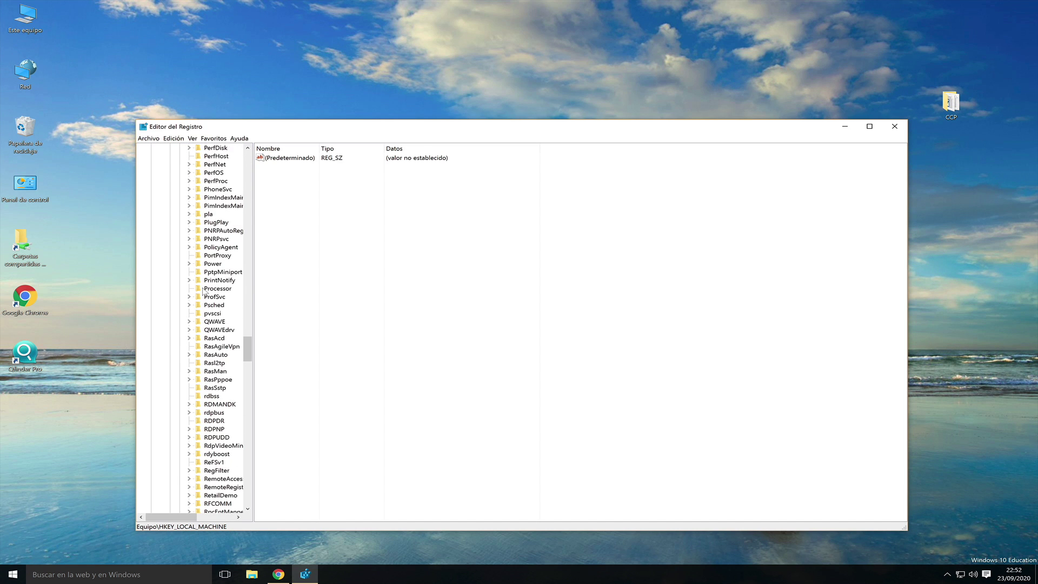
scroll(190, 358, "down", 15)
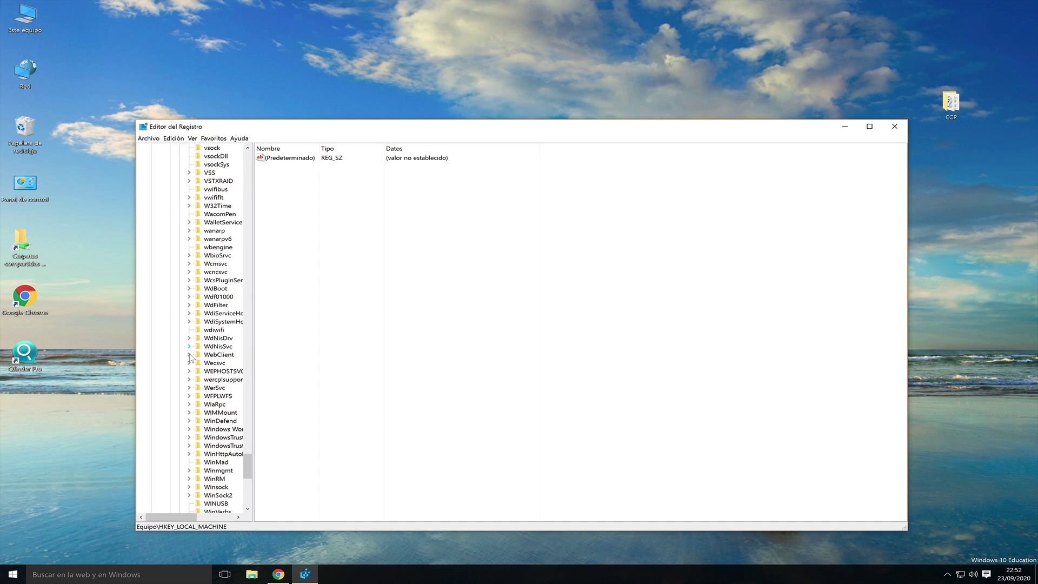
left_click(189, 356)
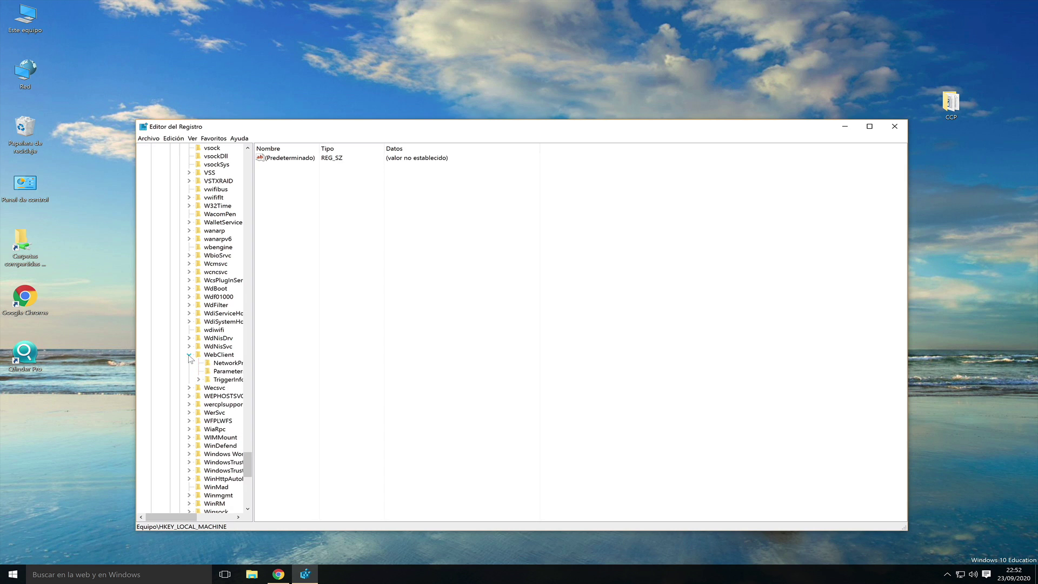
left_click(227, 372)
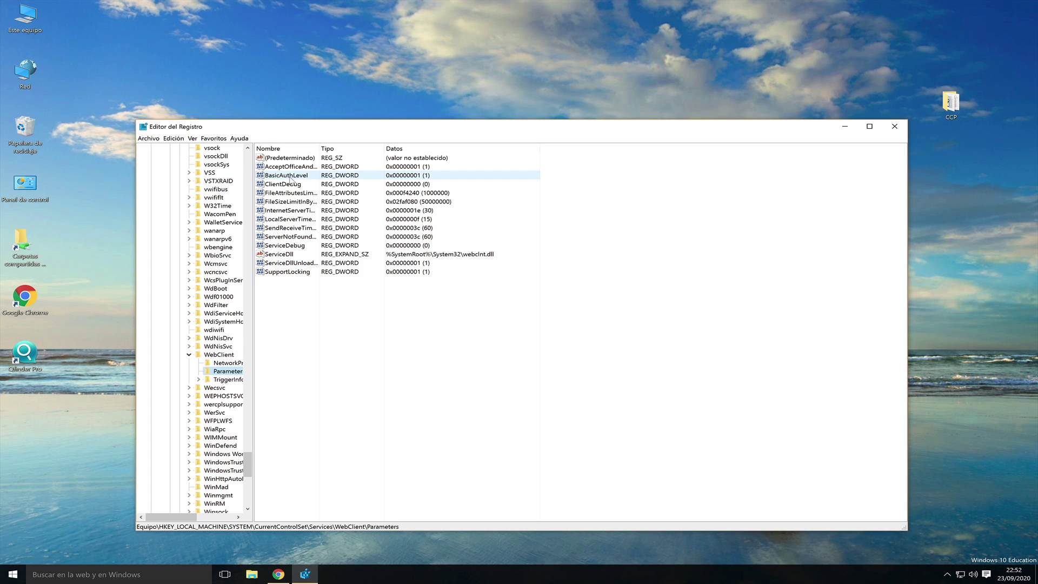
- Set BasicAuthLevel to 2 and close Registry Editor
double_click(286, 176)
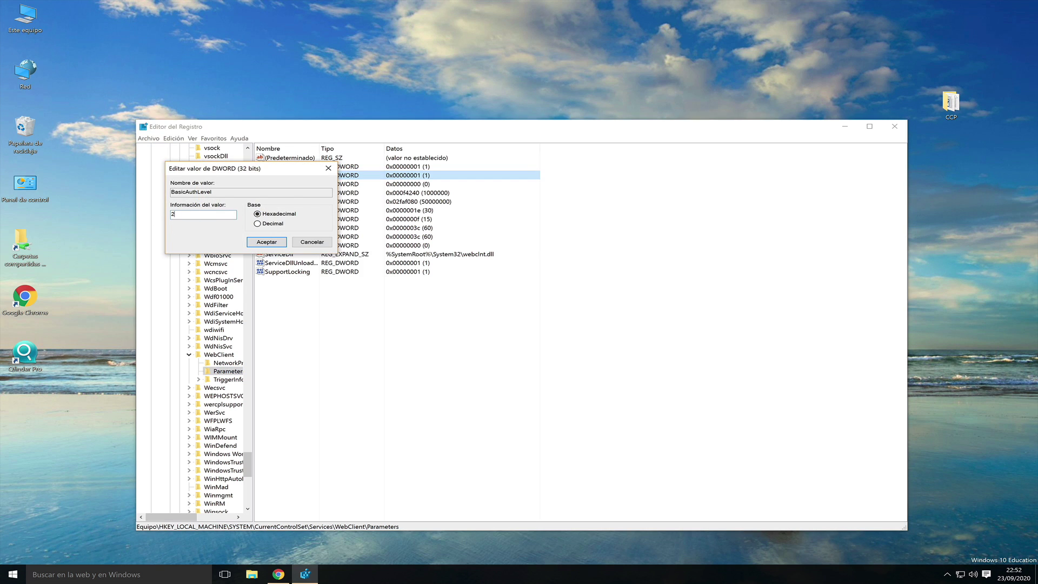
left_click(267, 242)
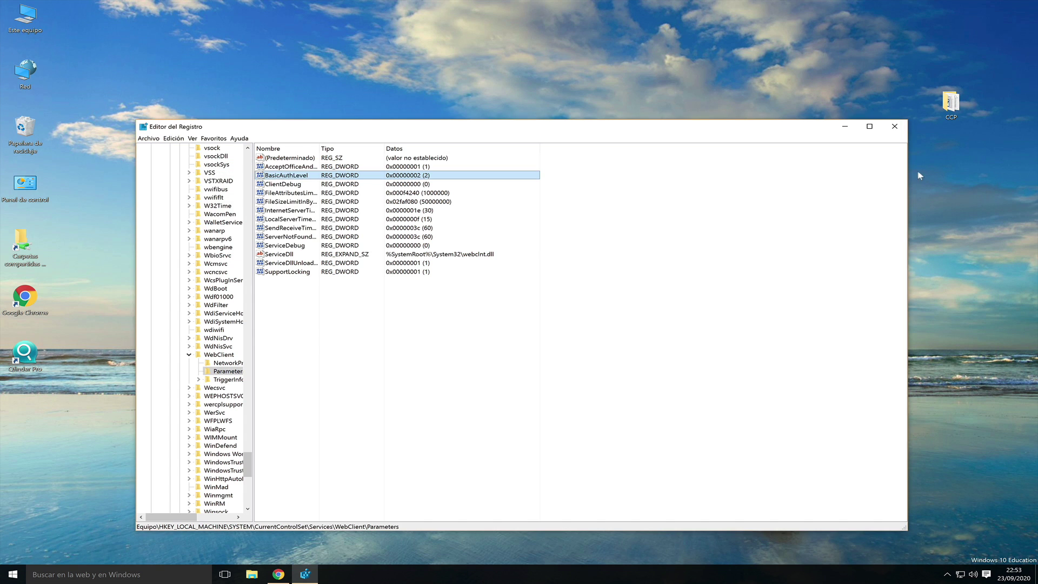
left_click(895, 129)
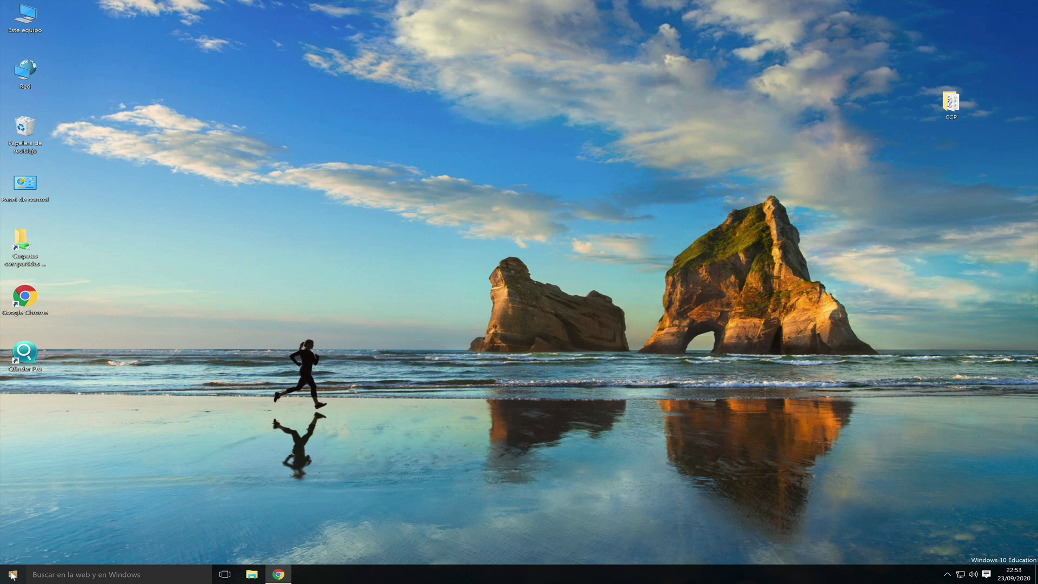
- Restart Windows from the Start menu, then sign back in with the account password
left_click(12, 575)
left_click(32, 536)
left_click(30, 512)
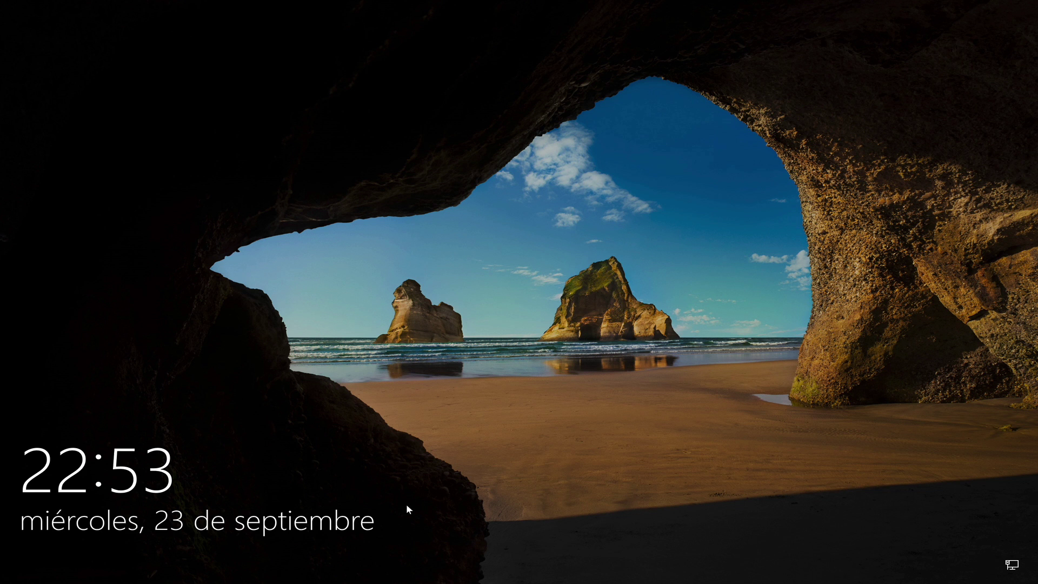
left_click(408, 507)
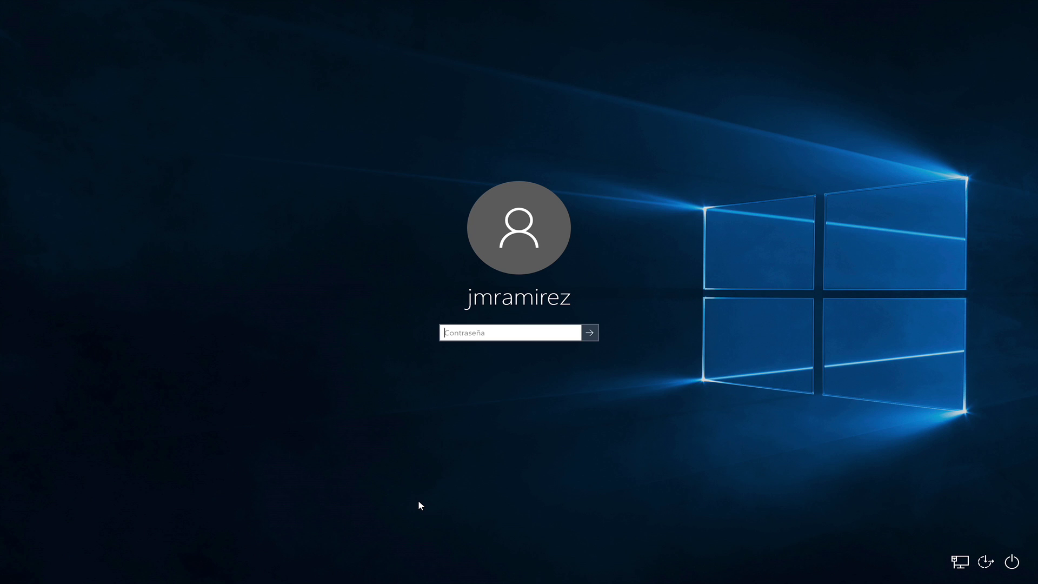
key("Return")
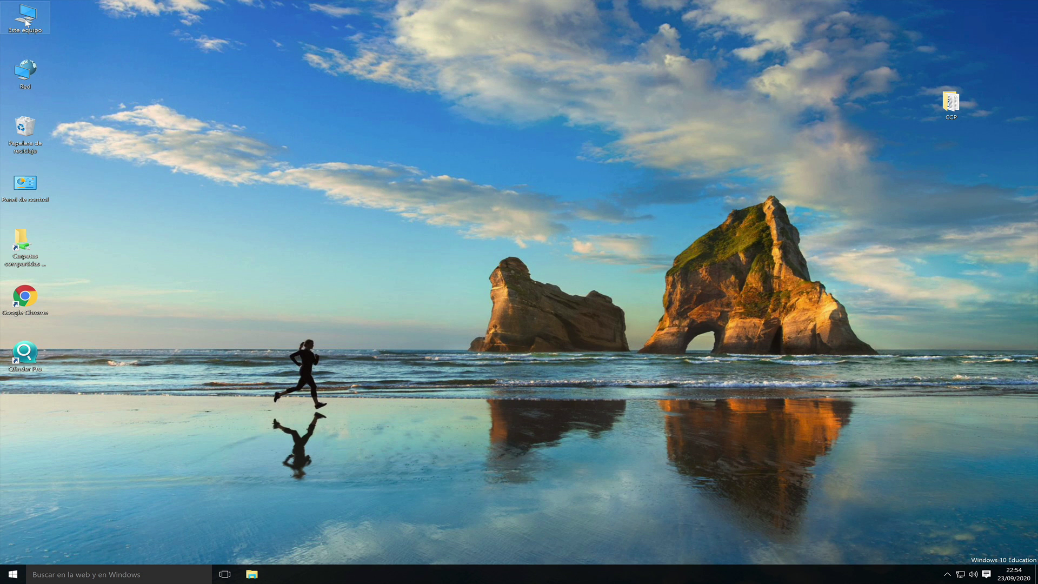
double_click(26, 22)
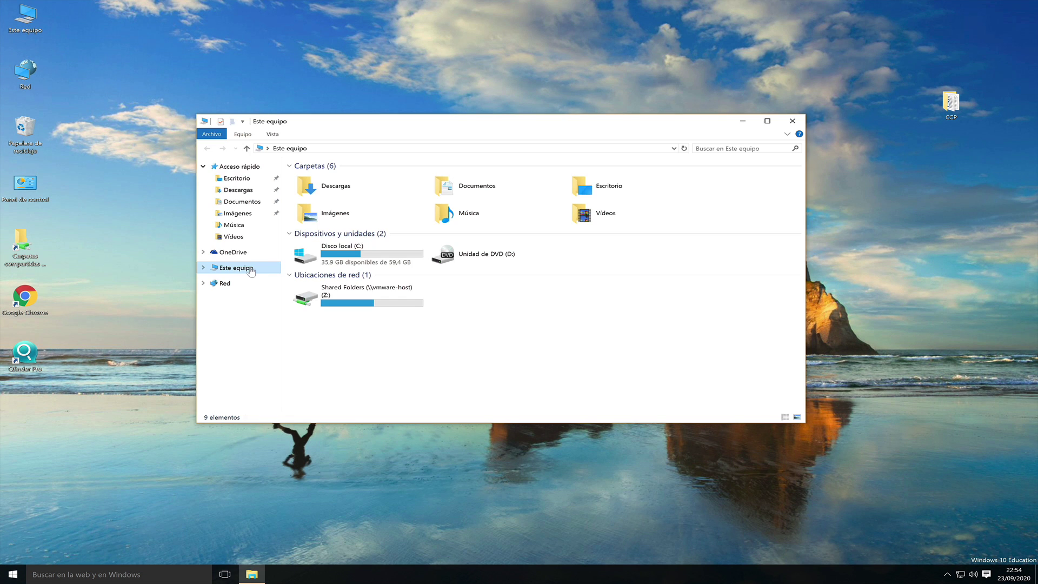
right_click(251, 272)
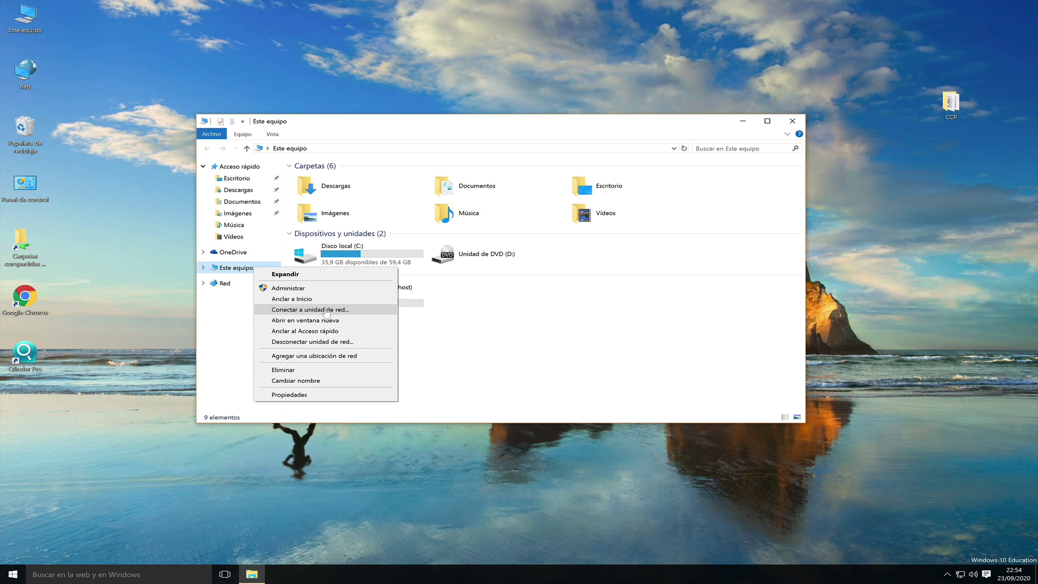
left_click(321, 310)
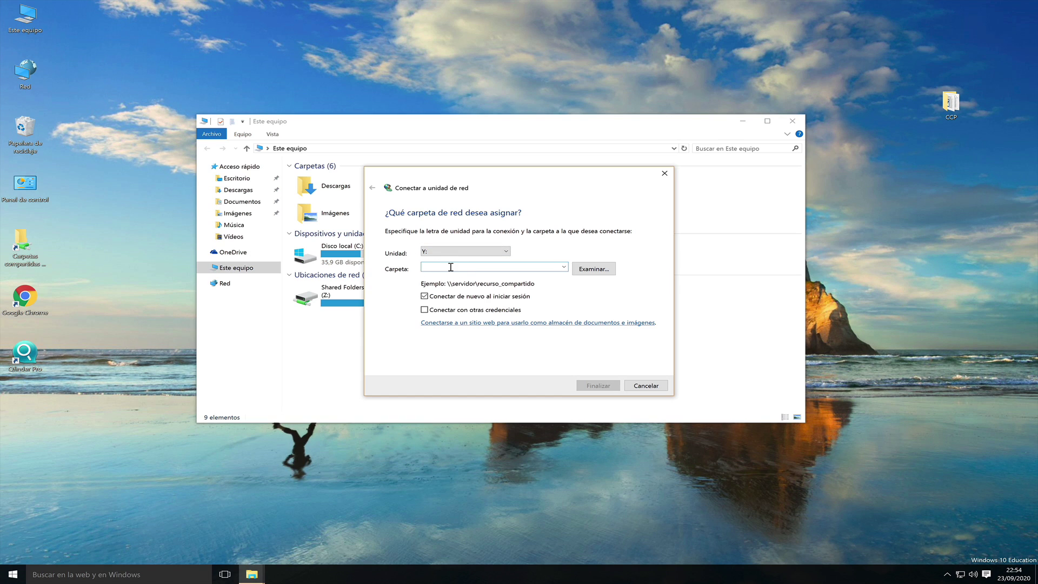
type("http://192.168.2.250/")
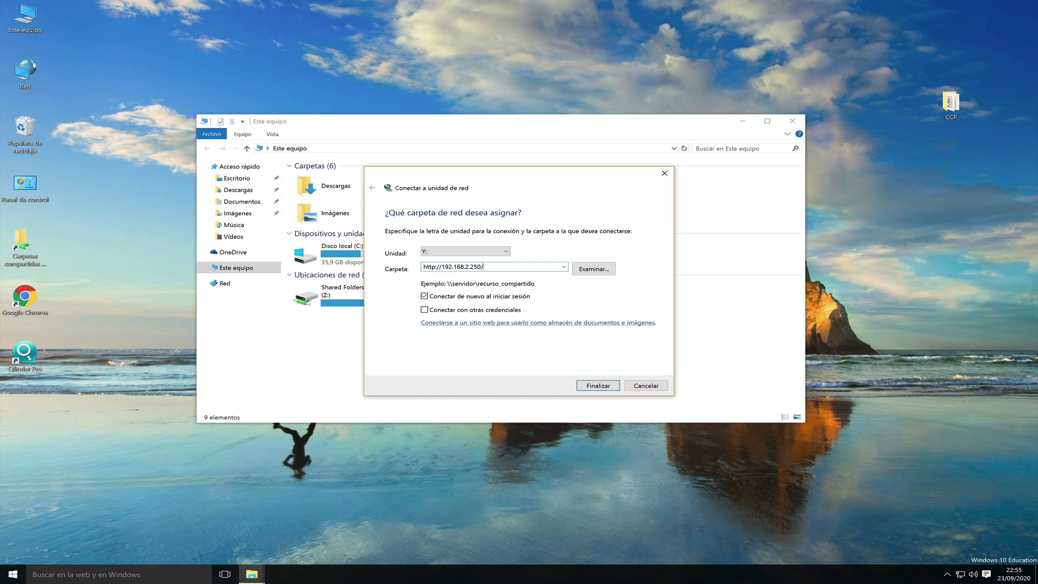
type("Documentos")
left_click(424, 310)
left_click(591, 388)
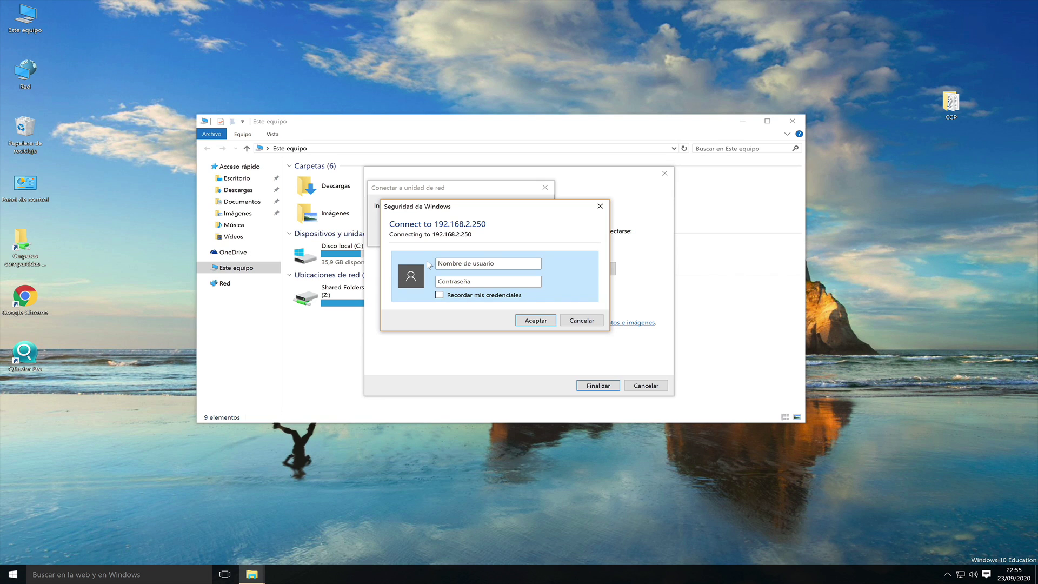
- Log in with the NAS account name and password, remembering them, to connect drive Y:
type("admin")
left_click(464, 279)
type("••••••••••••")
left_click(440, 296)
left_click(534, 321)
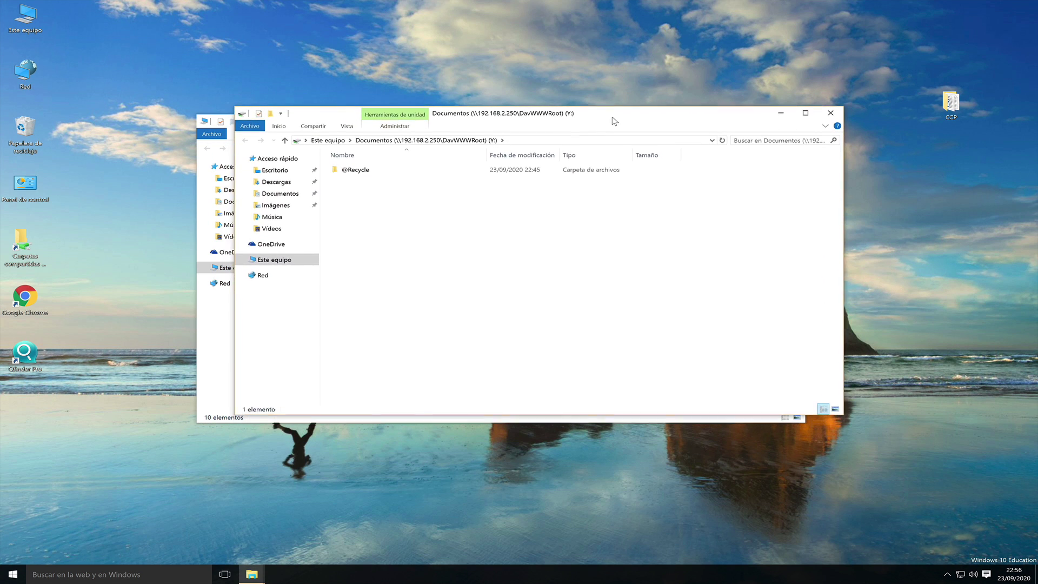
- Open the mapped Documentos drive Y: and the desktop CCP folder
left_click(287, 251)
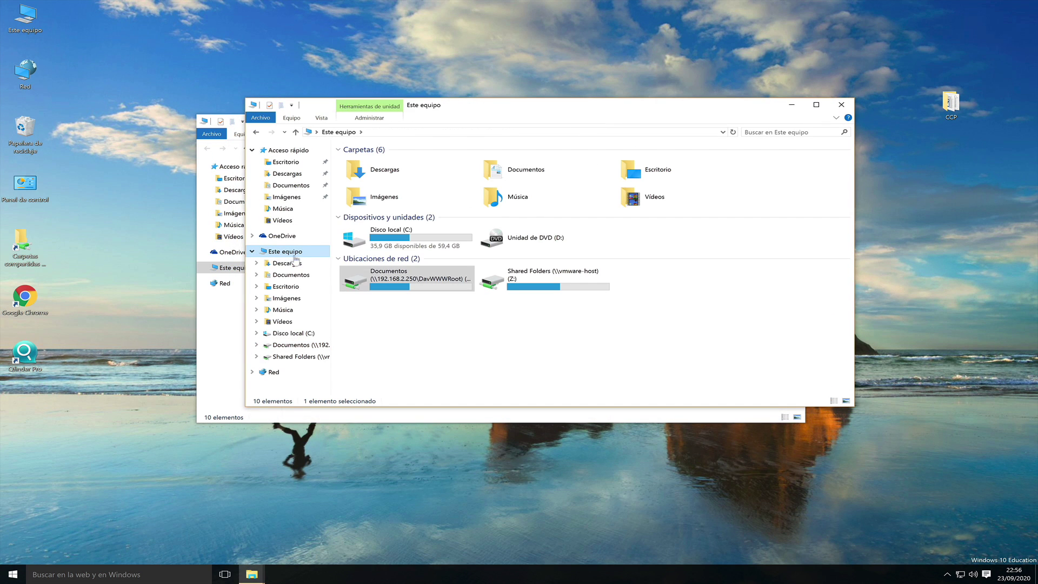
left_click(401, 289)
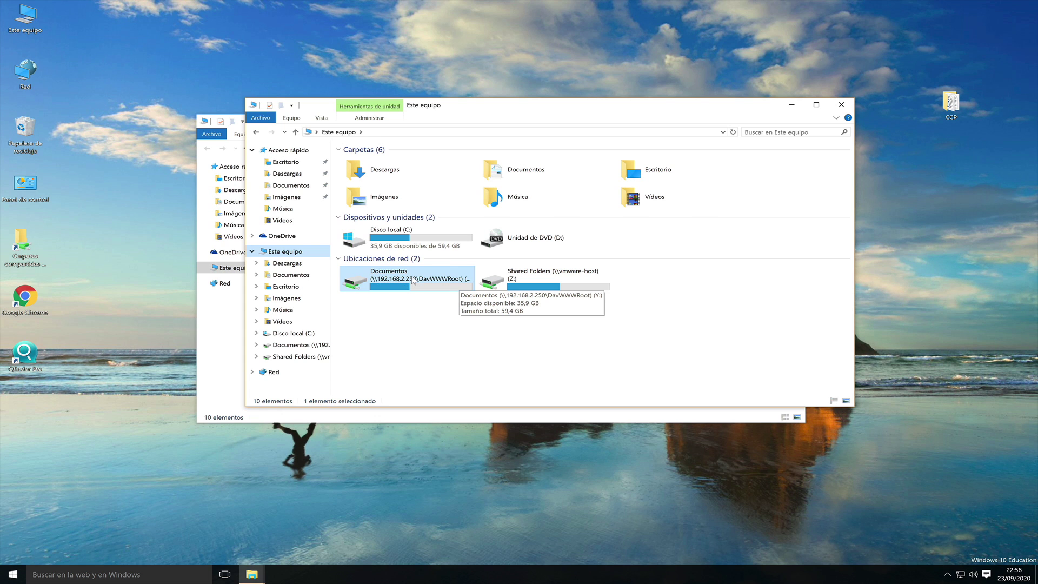
double_click(395, 278)
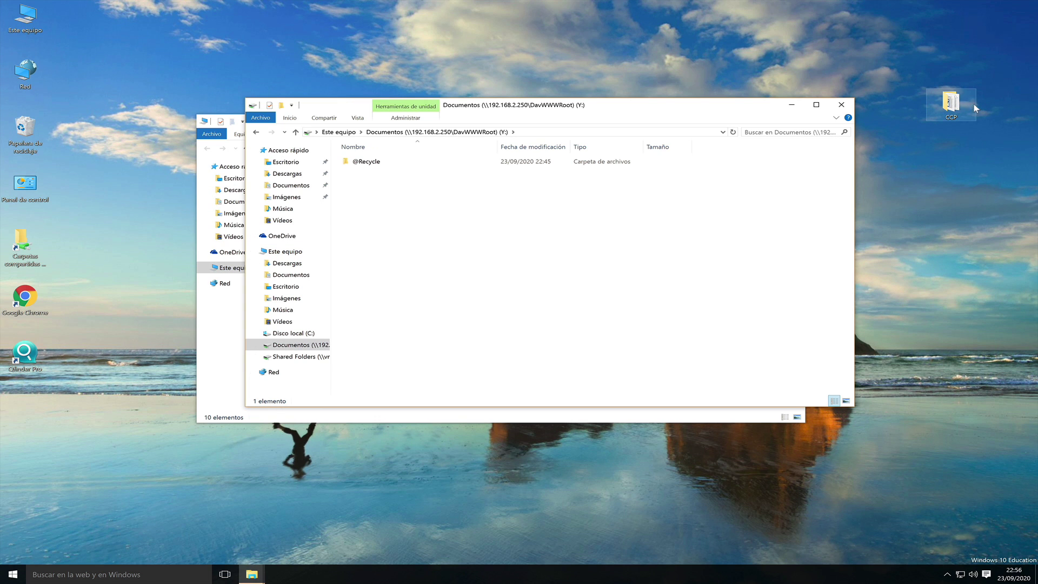
double_click(951, 104)
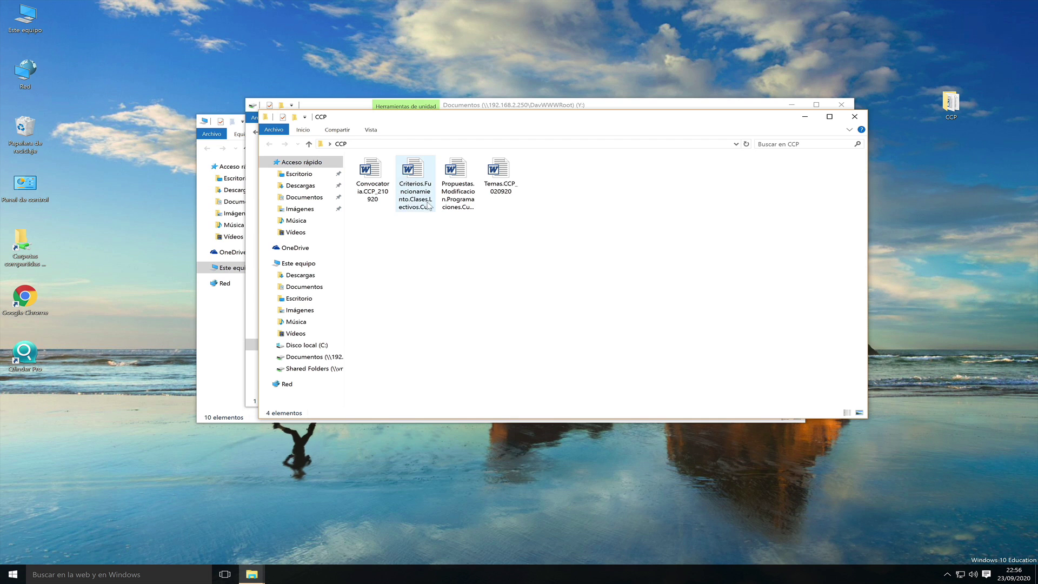
double_click(372, 176)
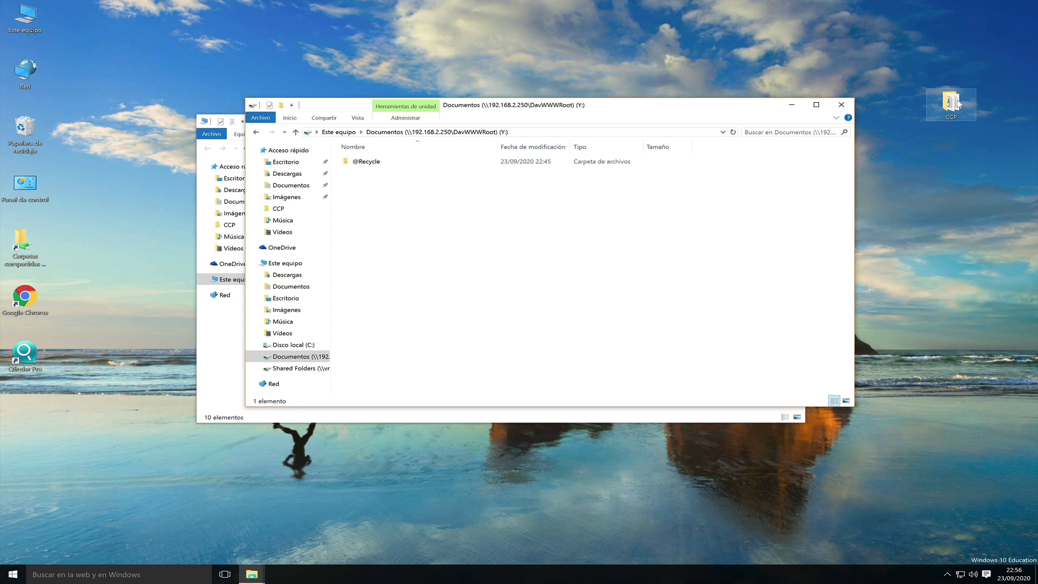
- Drag the CCP folder onto drive Y:, open it there, and relaunch Chrome
left_click_drag(957, 103, 464, 233)
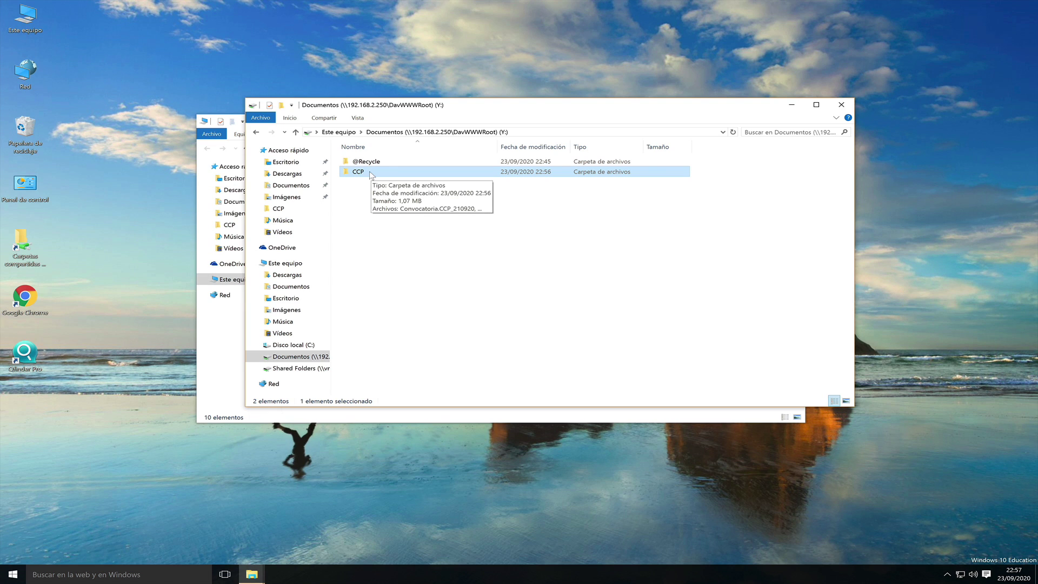
double_click(365, 173)
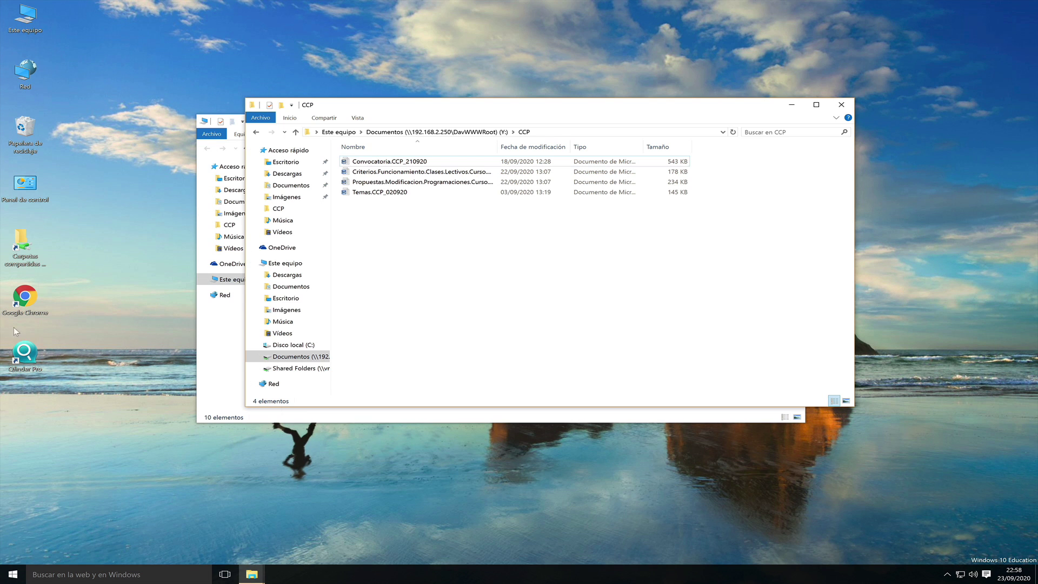
double_click(23, 298)
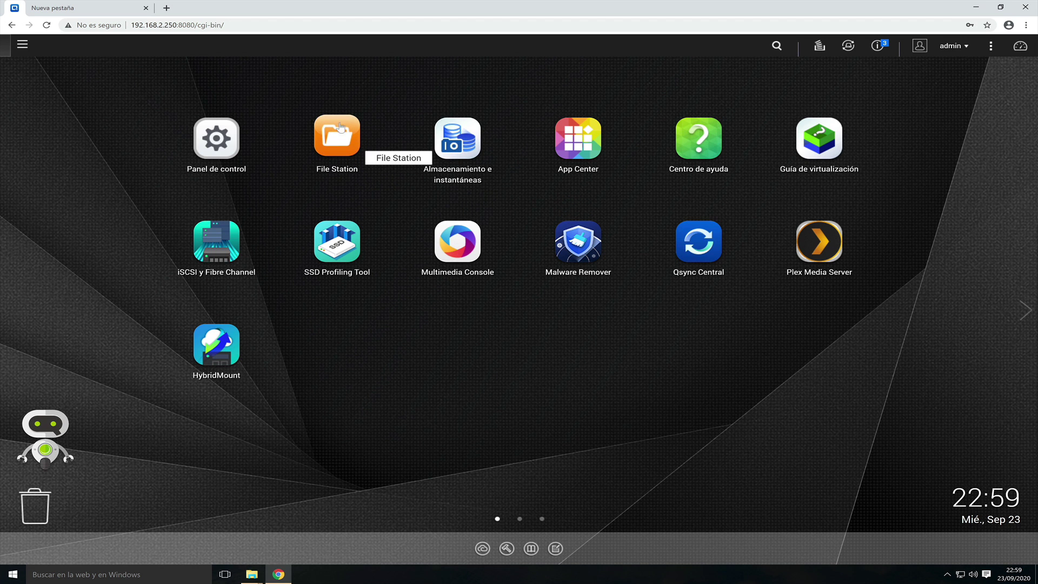
- Open File Station and browse into Documentos > CCP to see its 8 items
left_click(330, 130)
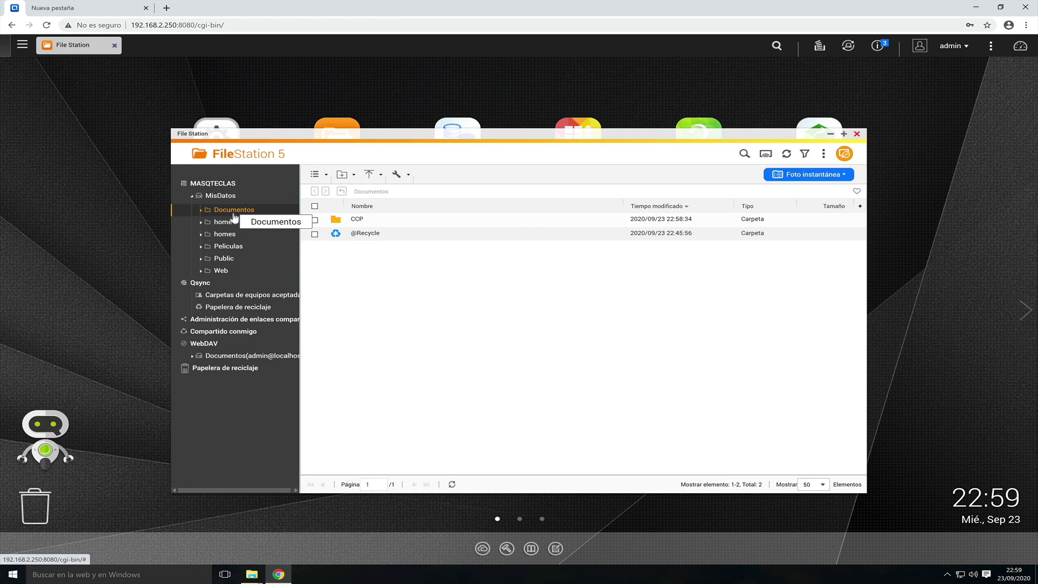
double_click(343, 220)
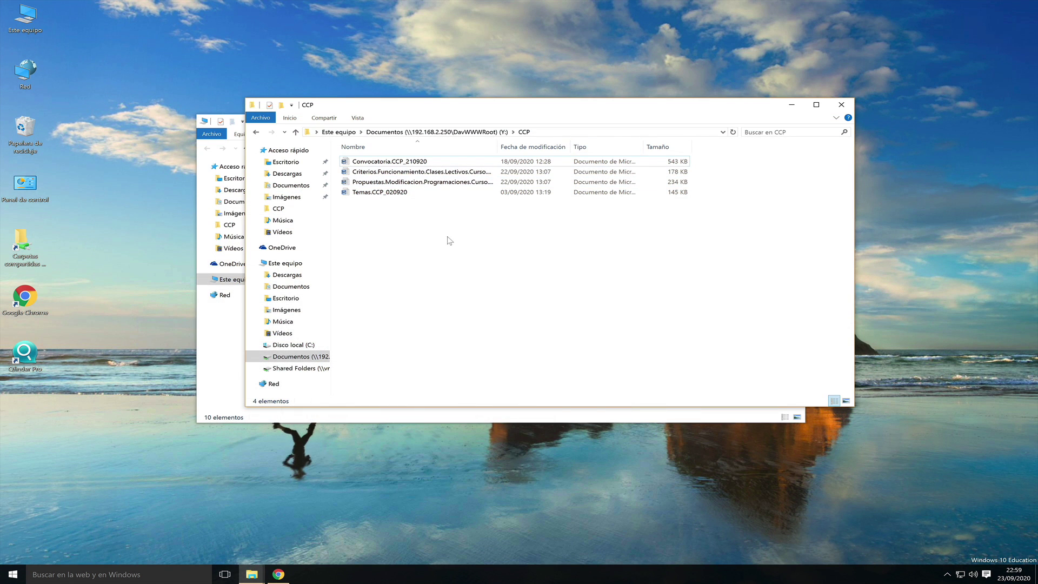
- Create a new text document named 'Prueba de texto' in the CCP folder
right_click(406, 238)
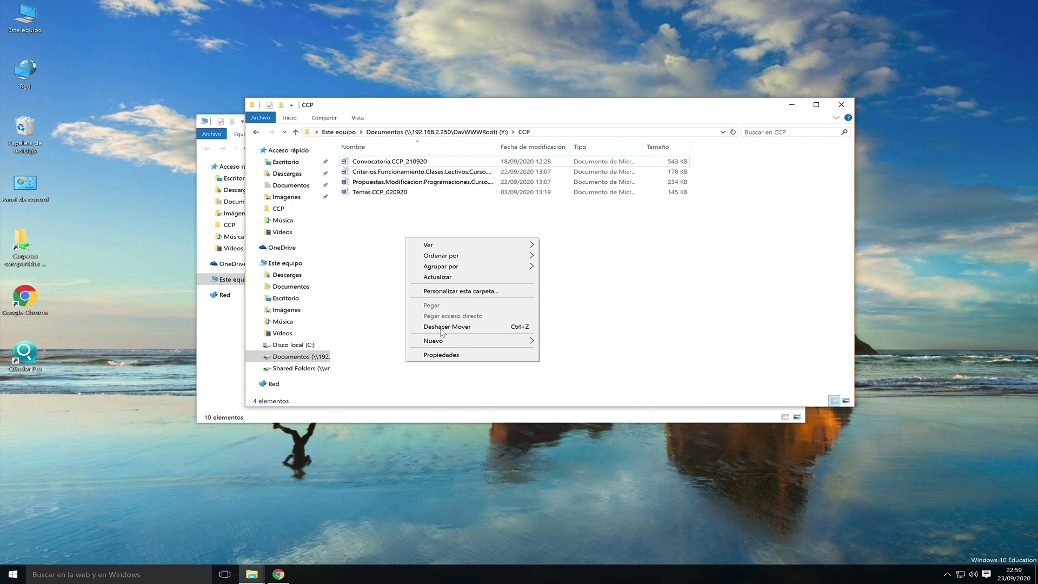
mouse_move(441, 341)
left_click(563, 399)
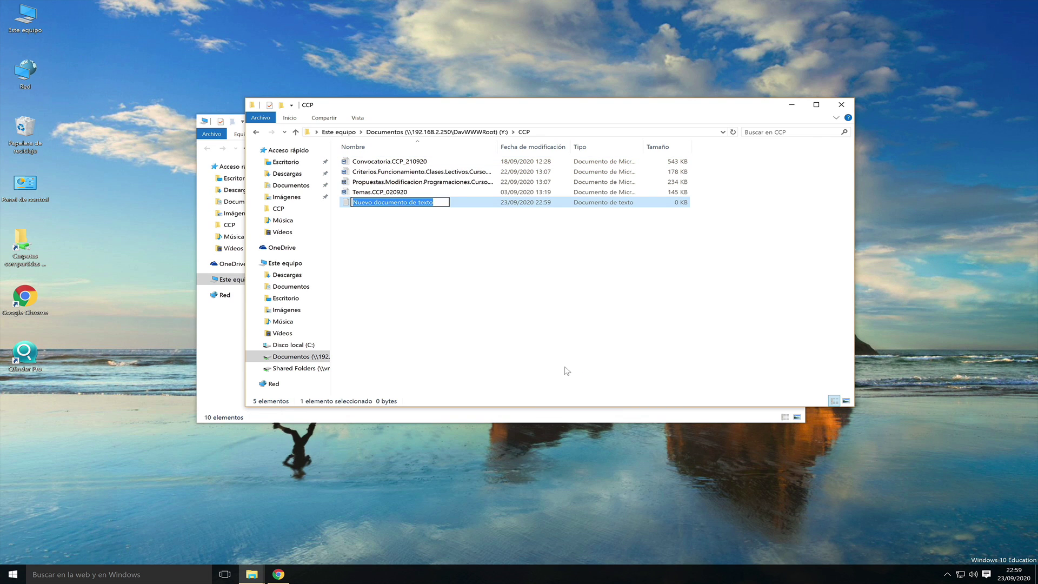
type("Prueba de texto")
left_click(426, 222)
- Write 'Hola esto es una prueba' in Prueba de texto and save it
double_click(379, 204)
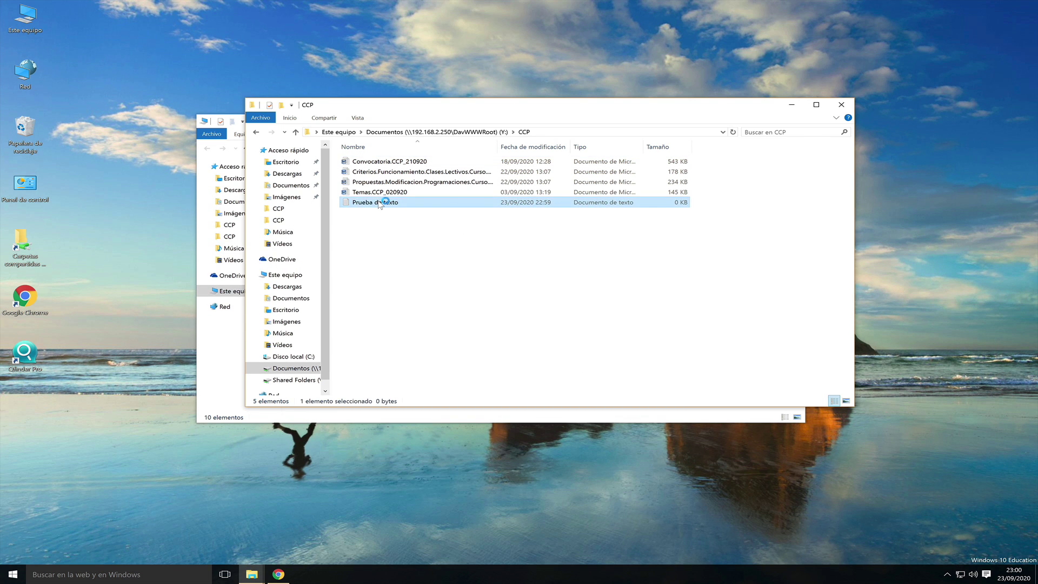
type("Hola esto es una prueba")
left_click(842, 78)
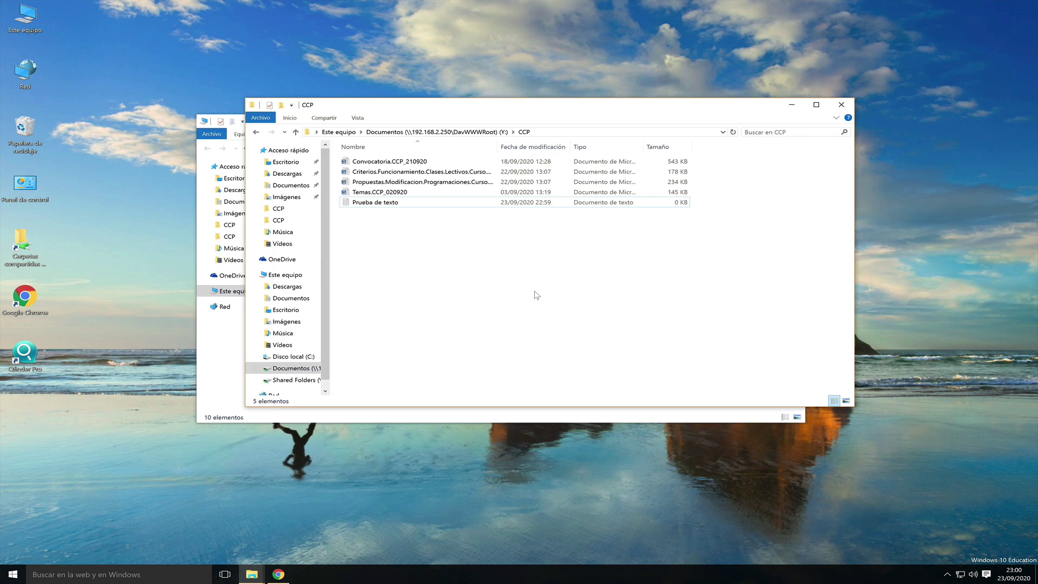
- Refresh File Station, view Prueba de texto.txt in Text Editor, then close File Station
left_click(279, 574)
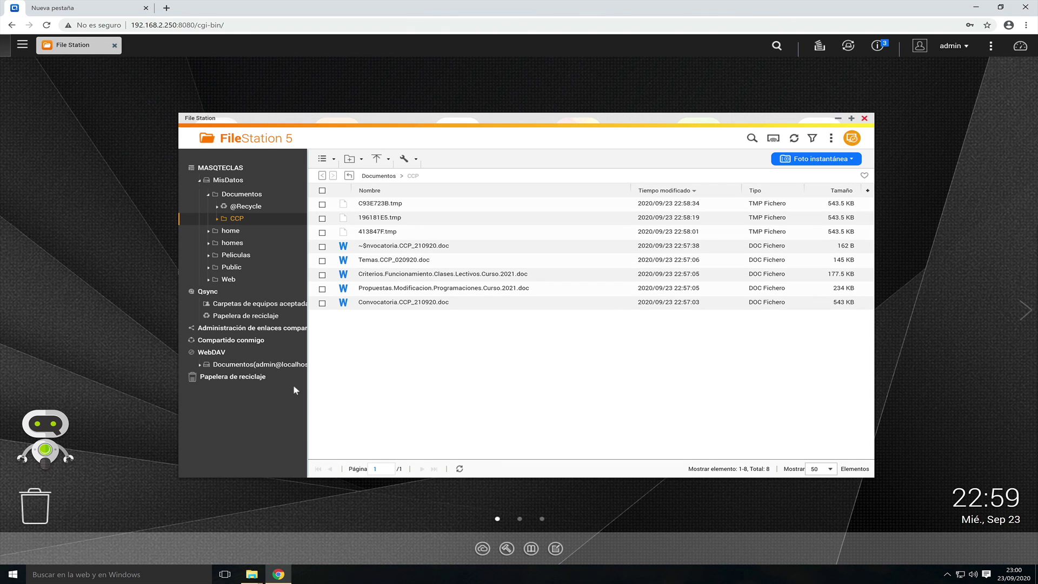
left_click(795, 139)
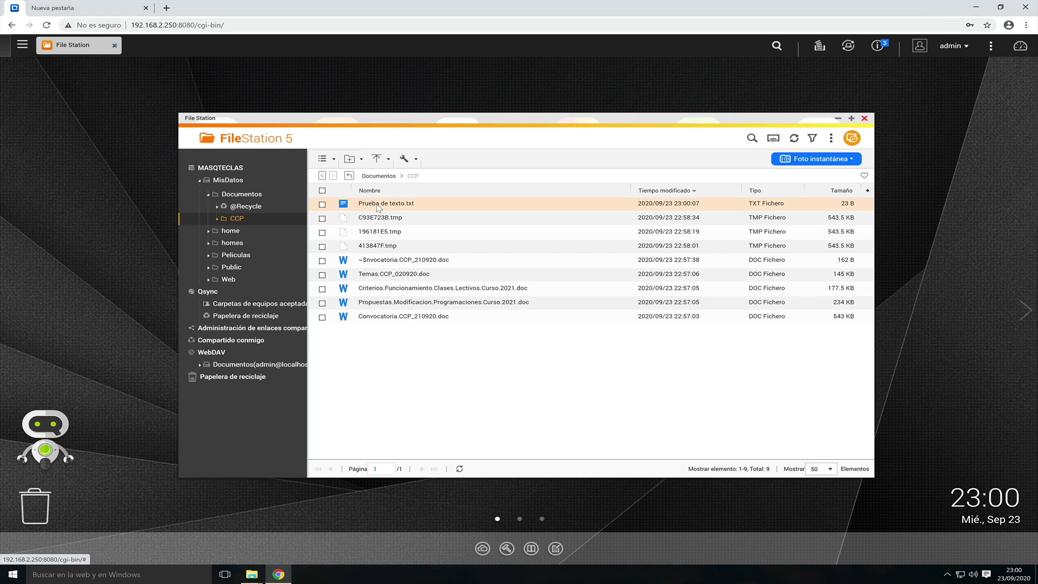
right_click(378, 206)
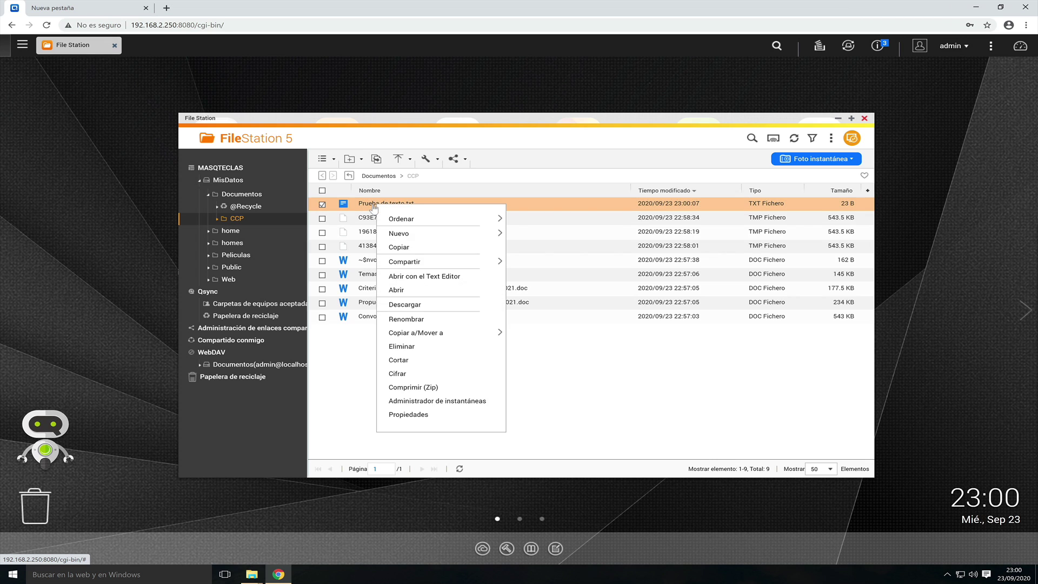
left_click(425, 276)
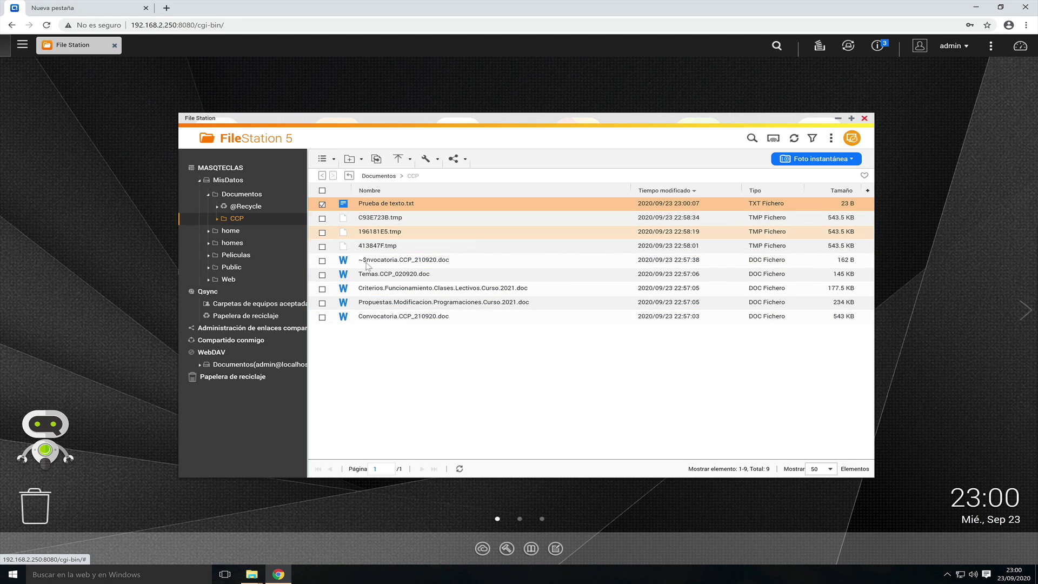
left_click(865, 118)
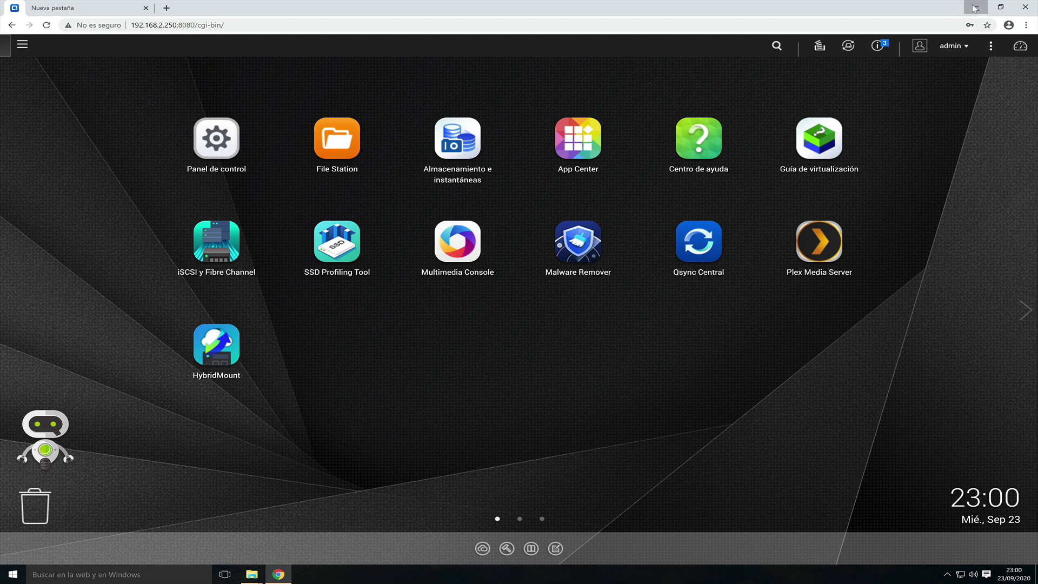
left_click(975, 9)
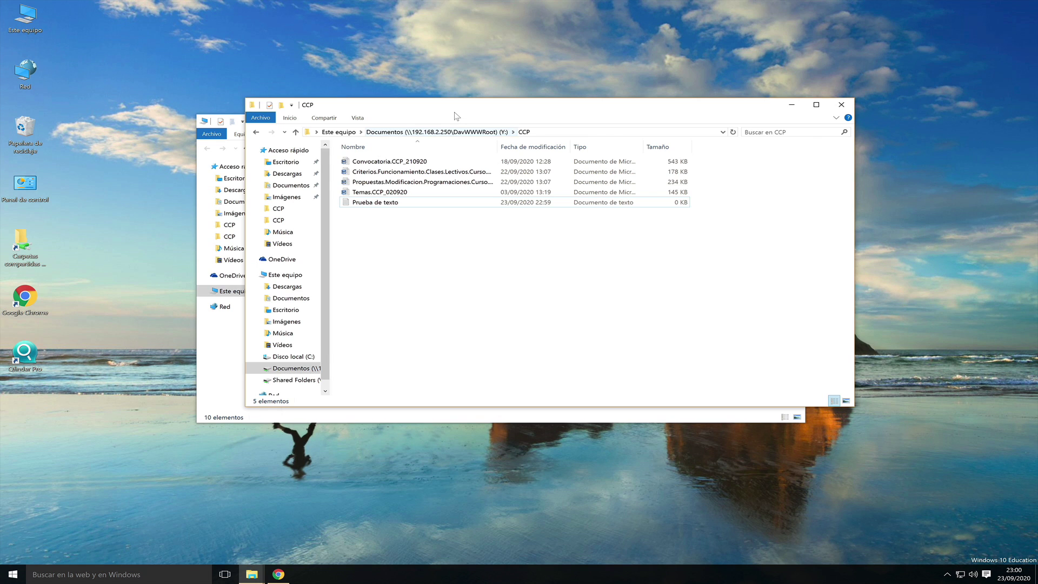
- Move the CCP window aside, switch to the Mac desktop and open Finder's Ir menu
left_click_drag(455, 113, 614, 51)
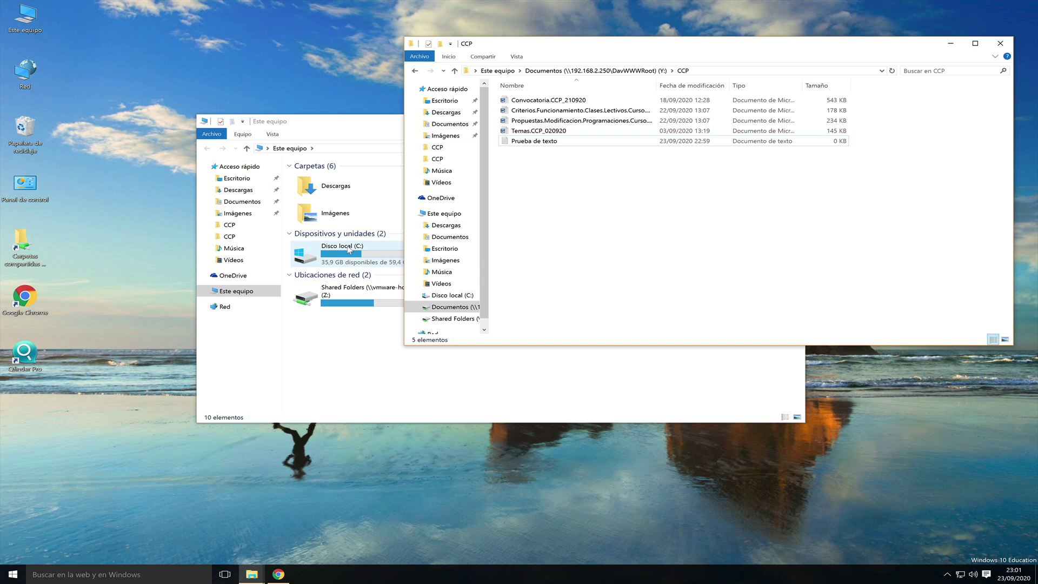
key("ctrl+Left")
left_click(193, 5)
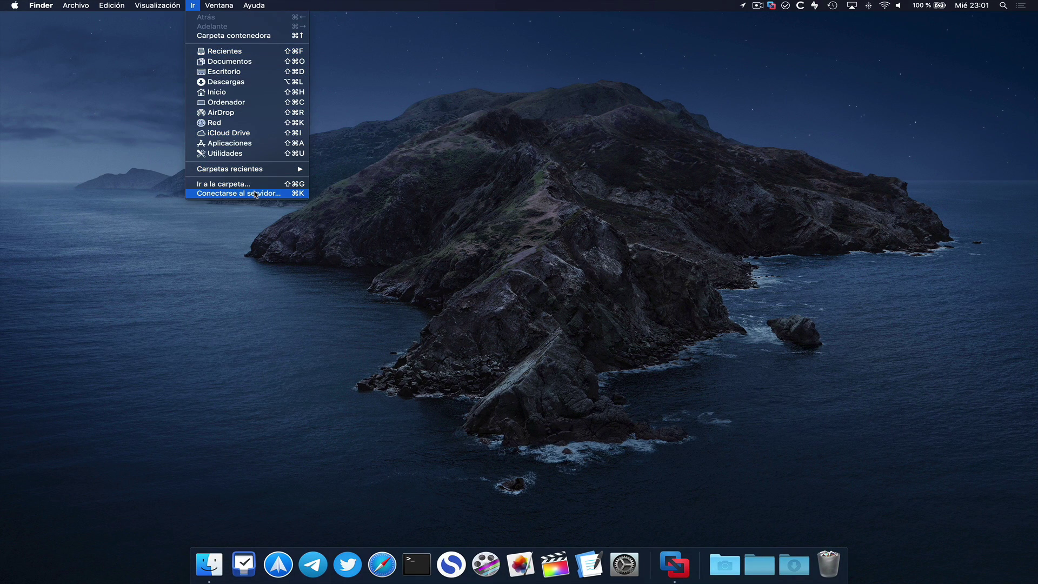
- Connect to the NAS at 192.168.2.250 with the account password and mount Documentos
left_click(256, 194)
key("Return")
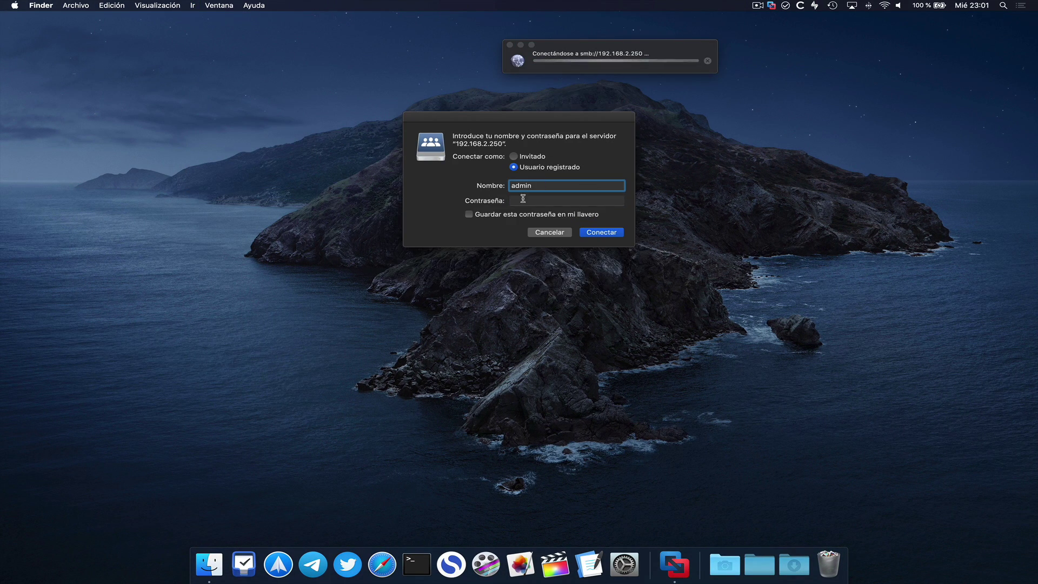
left_click(524, 198)
key("super+v")
key("Return")
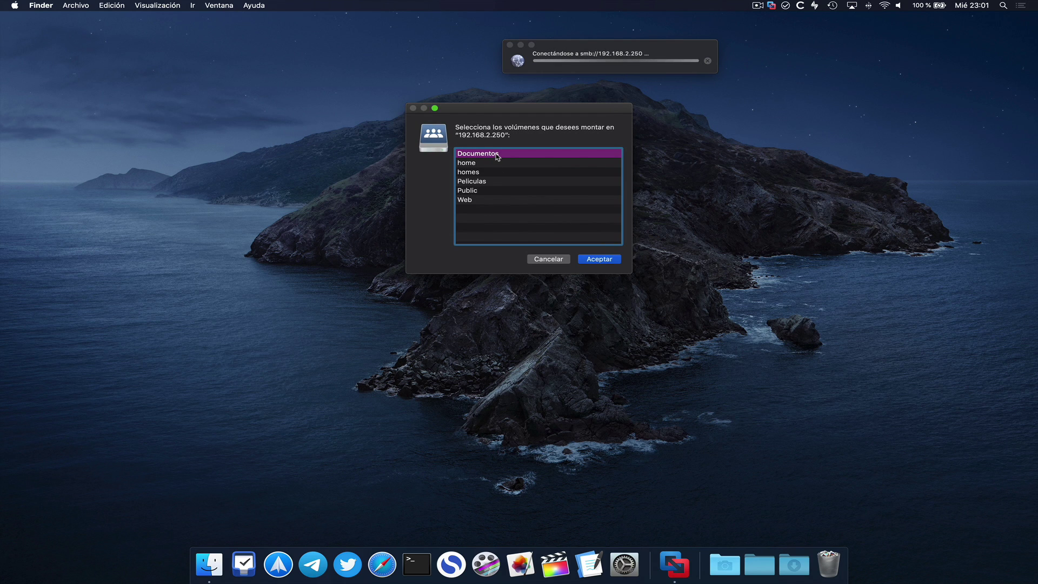
double_click(497, 156)
- Open Convocatoria.CCP_210920.doc from the share's CCP folder in Word
left_click_drag(374, 109, 357, 183)
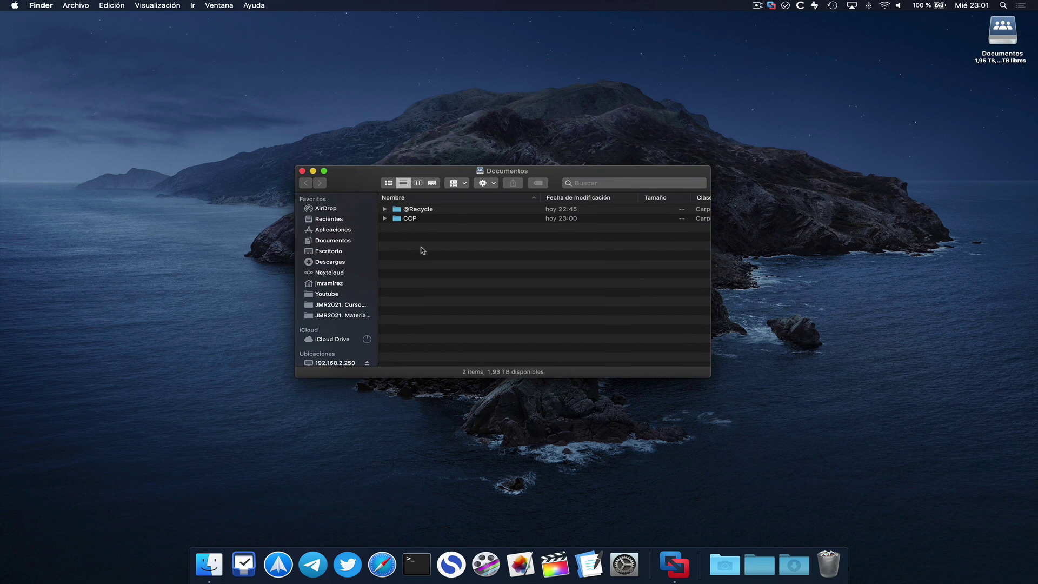
double_click(413, 219)
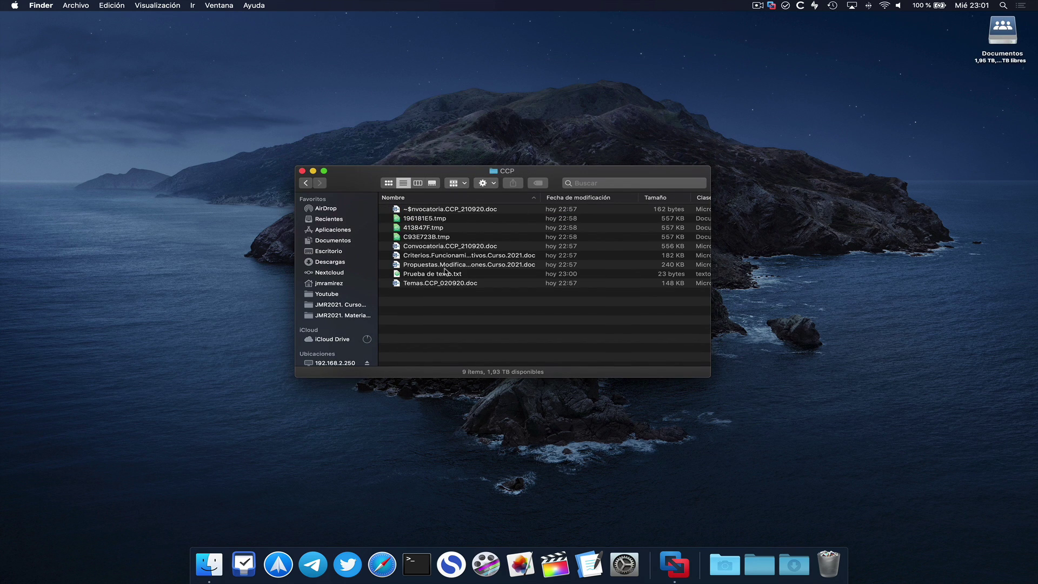
double_click(437, 247)
scroll(470, 269, "down", 3)
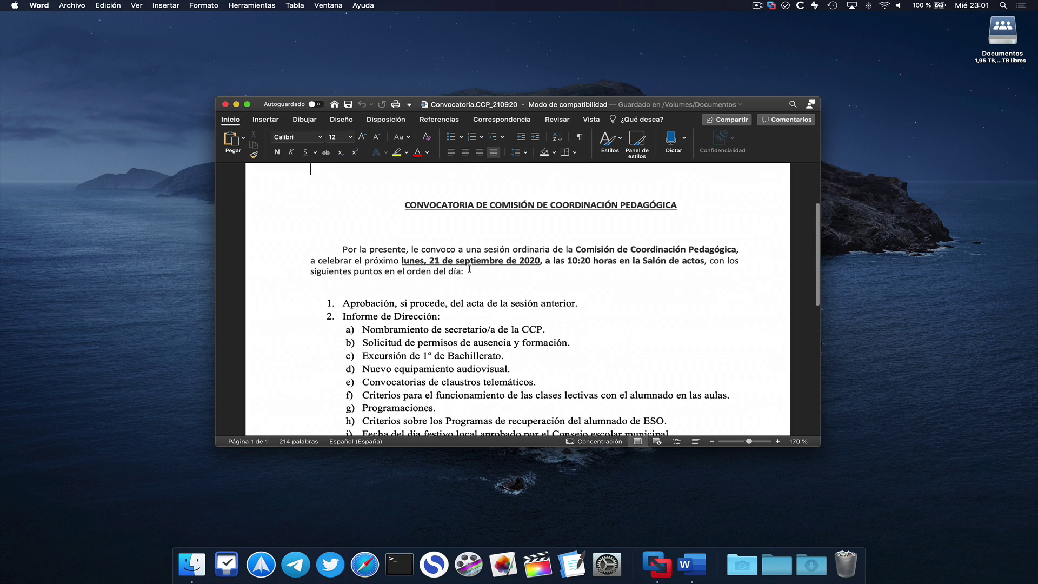
- Scroll through Convocatoria.CCP_210920 in Word, then close the document
scroll(469, 269, "down", 10)
scroll(470, 269, "up", 10)
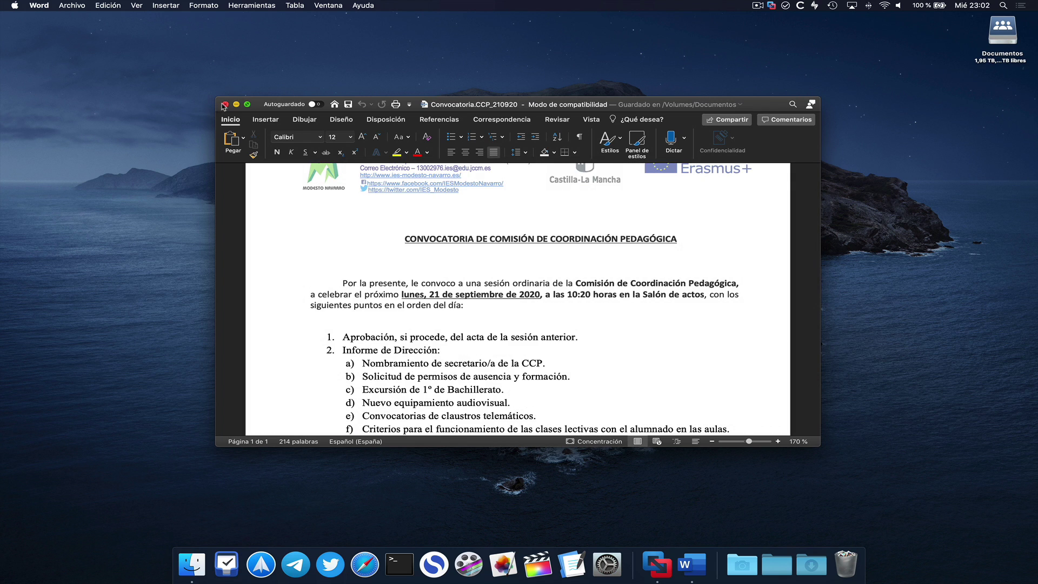
left_click(224, 104)
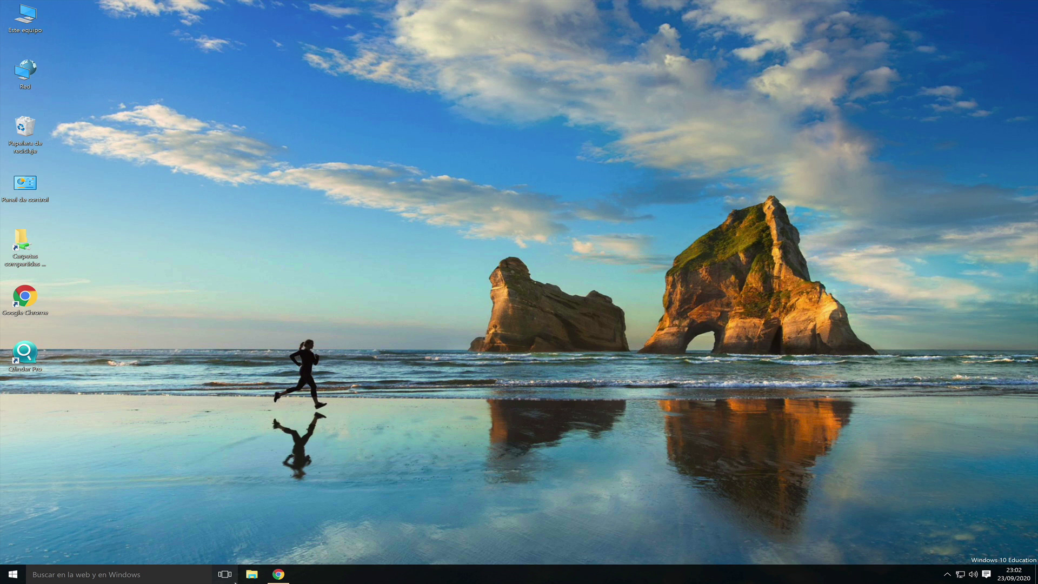
- Recheck File Station, then open App Center's Aspectos esenciales de QTS category
left_click(278, 575)
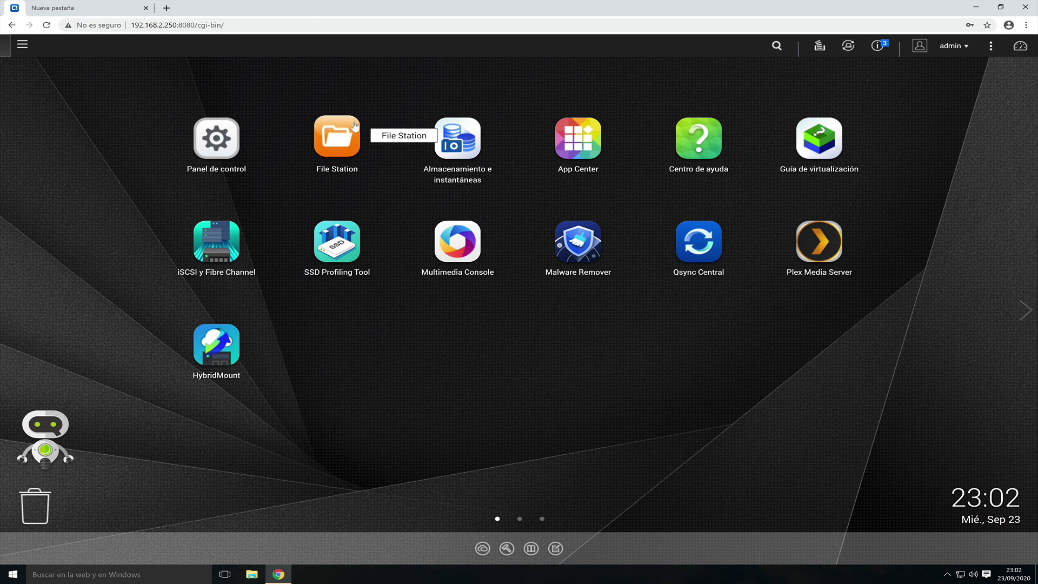
left_click(355, 126)
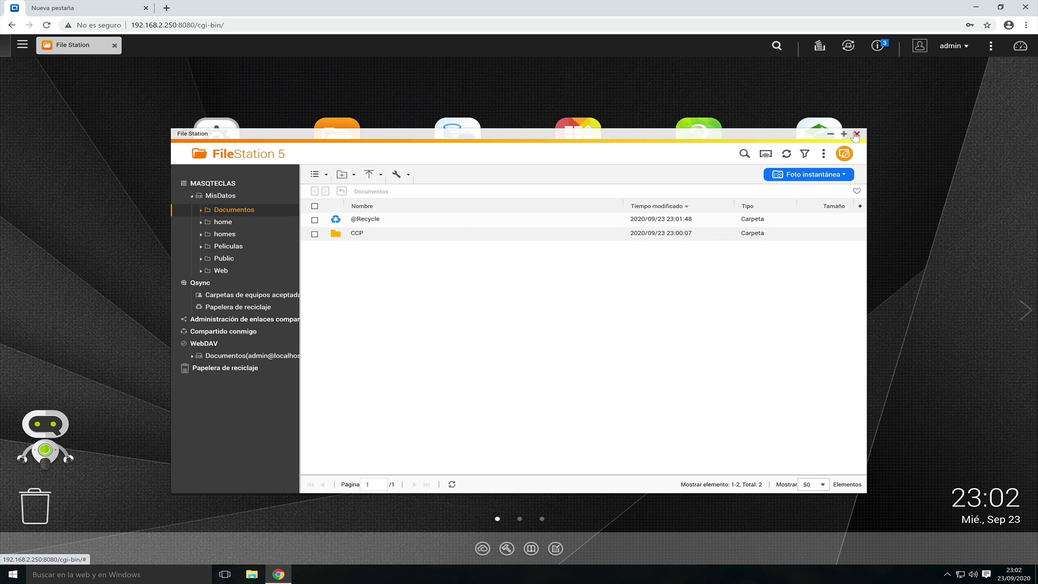
left_click(568, 137)
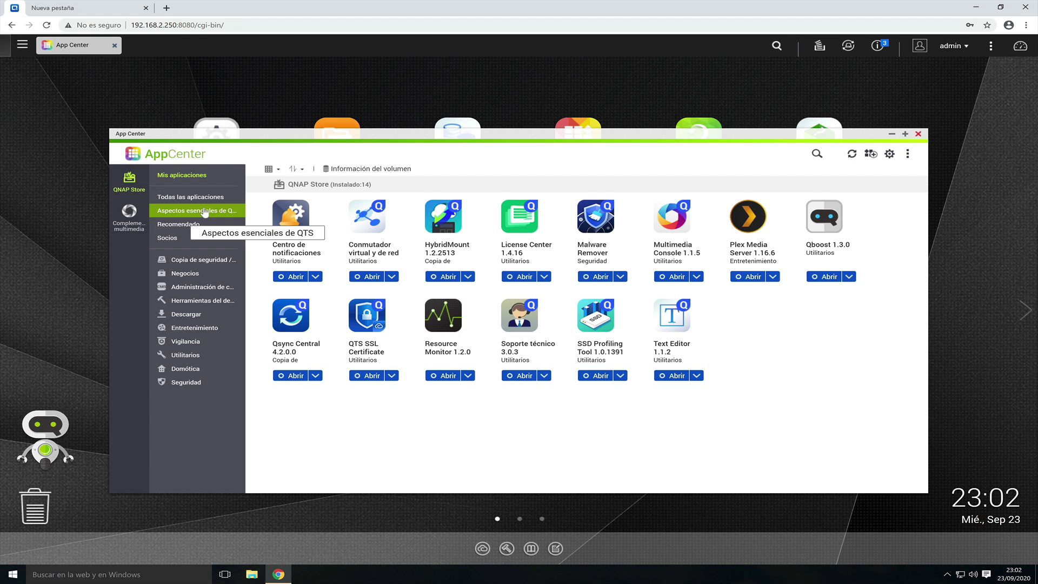
left_click(218, 211)
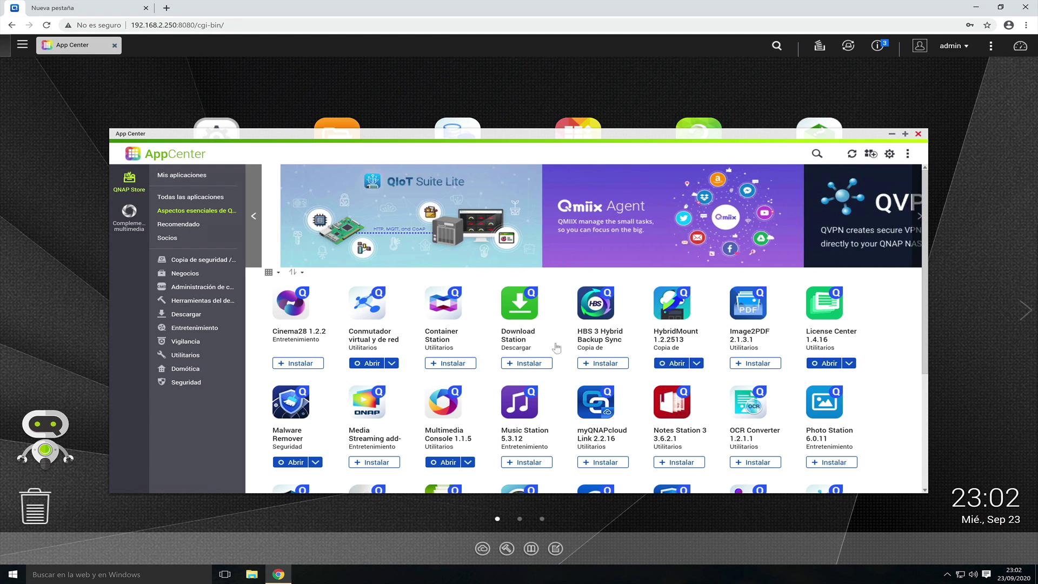
- Install HBS 3 Hybrid Backup Sync from App Center, then close App Center
left_click(590, 365)
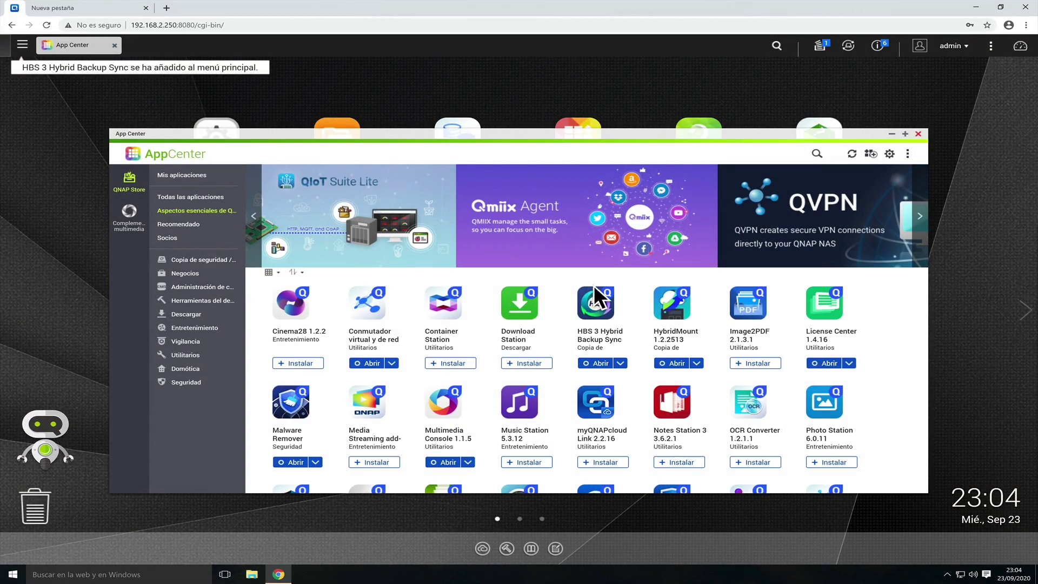
left_click(919, 134)
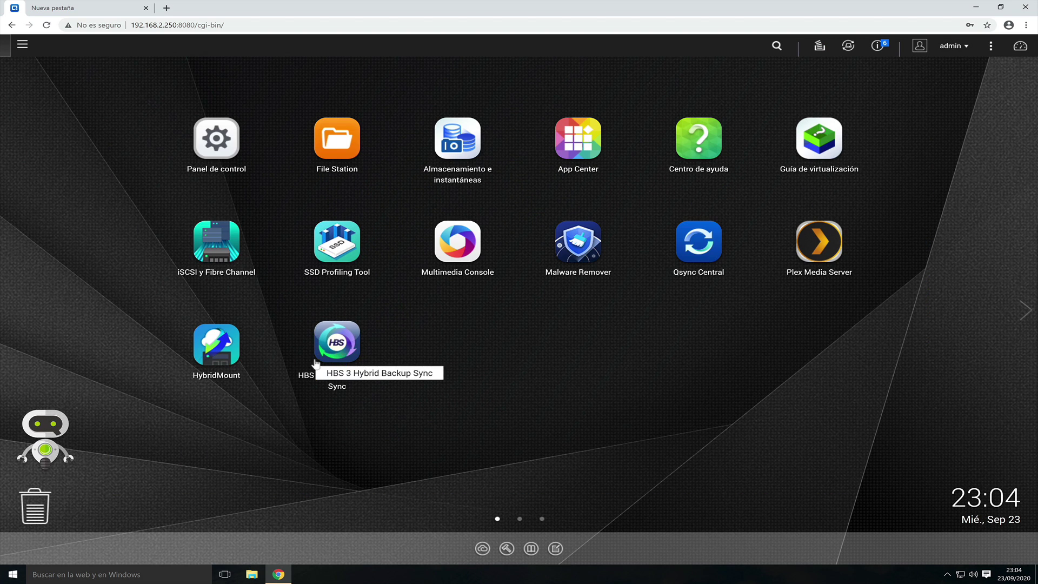
- Launch HBS 3, accept privacy policy, skip the guide permanently, open Copia de seguridad y restauración
left_click(336, 341)
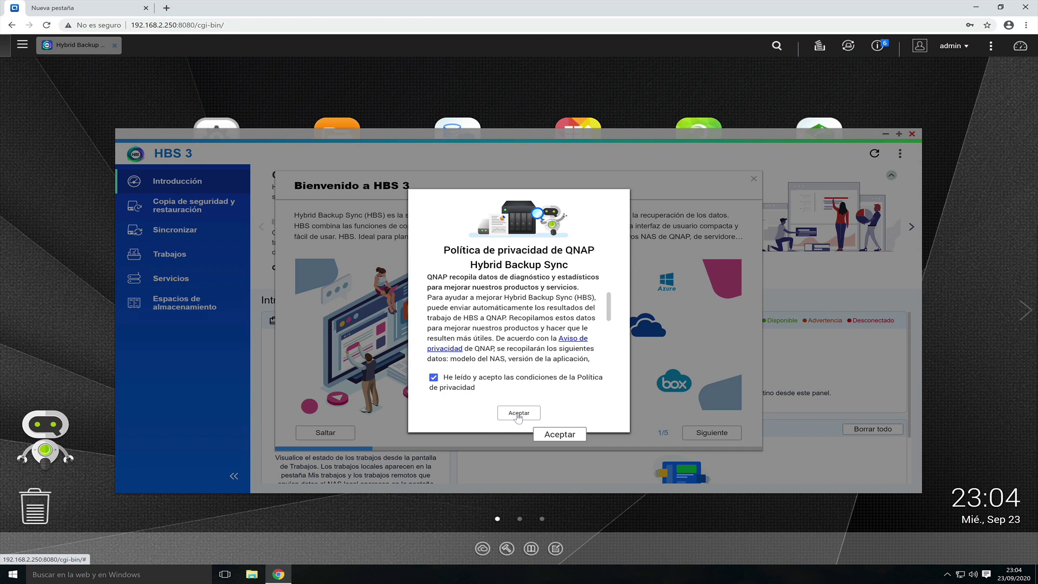
left_click(557, 432)
left_click(323, 433)
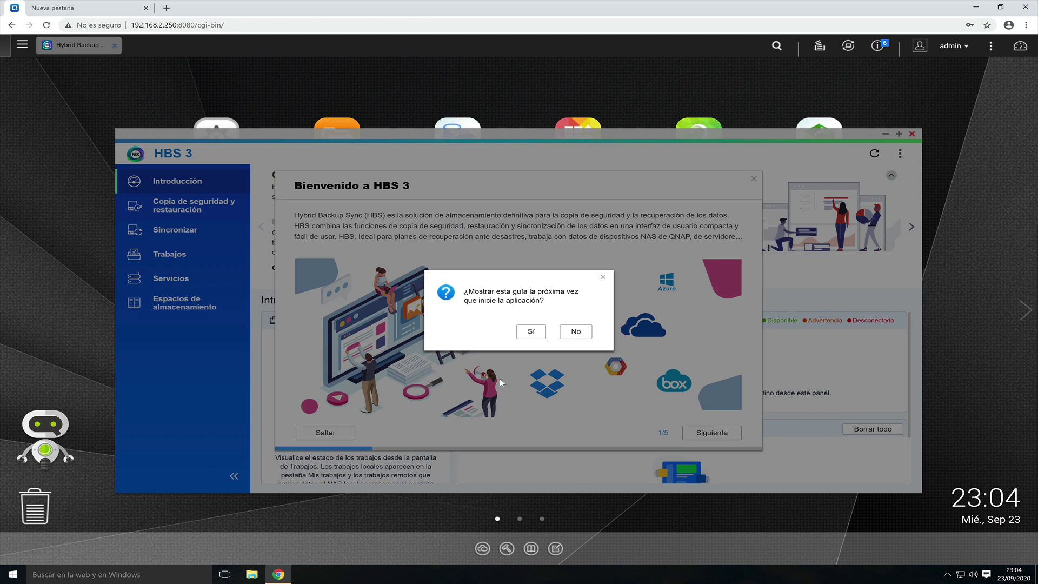
left_click(566, 335)
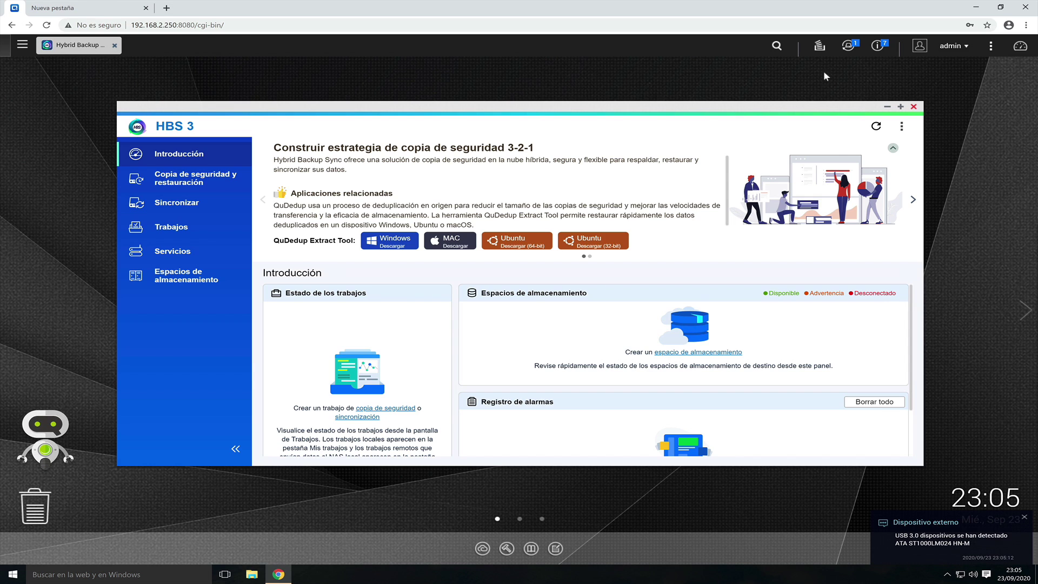
left_click(848, 53)
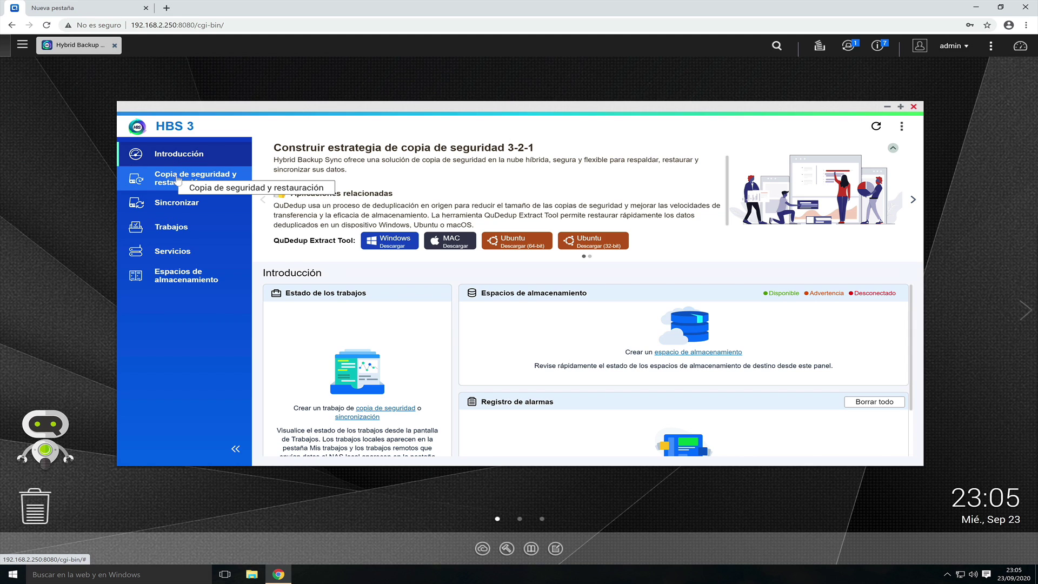
left_click(173, 177)
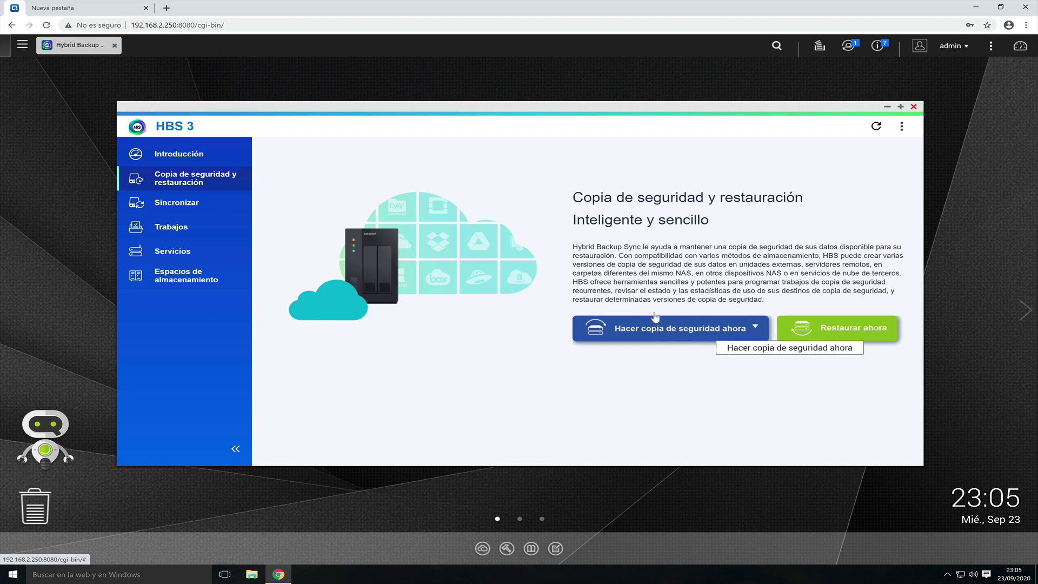
- Start a new backup job via Hacer copia de seguridad ahora with Documentos as the source
left_click(677, 329)
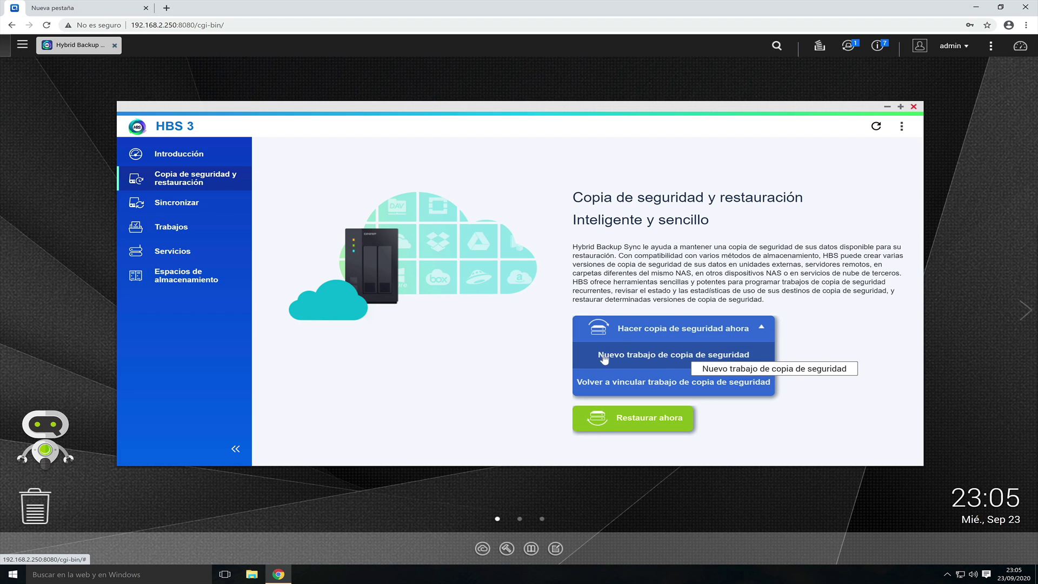
left_click(647, 356)
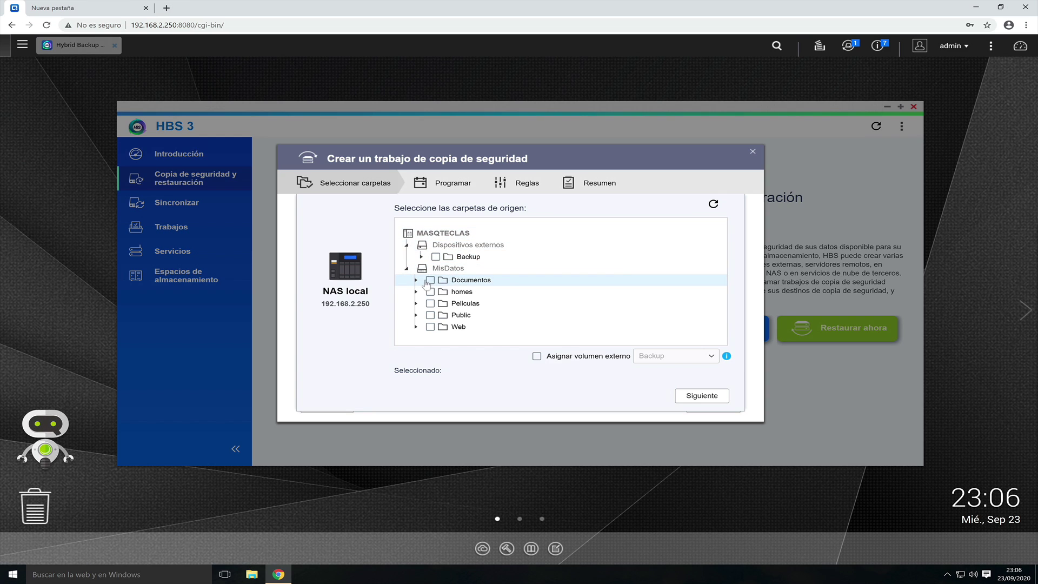
left_click(430, 281)
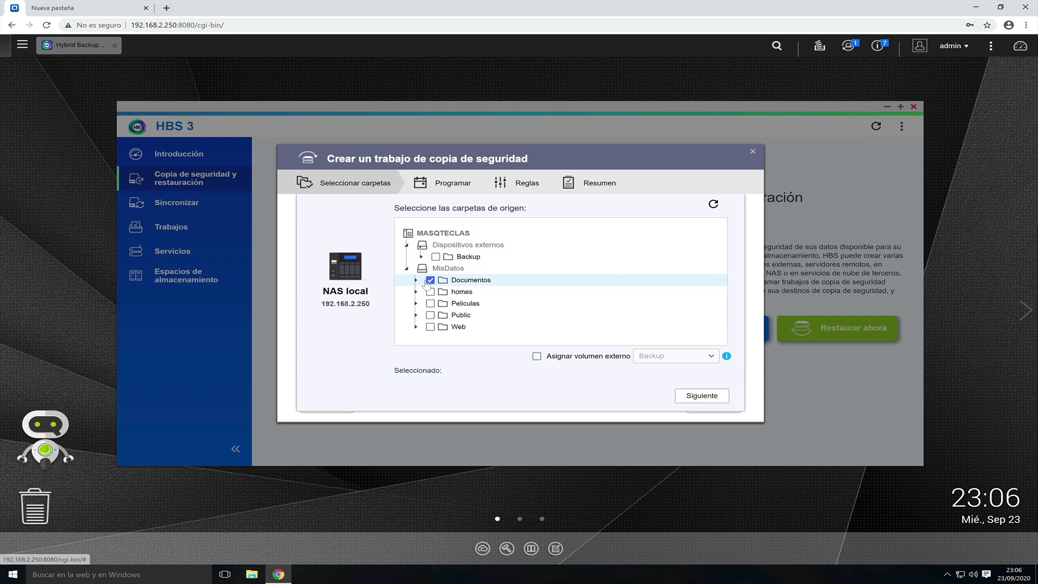
left_click(693, 397)
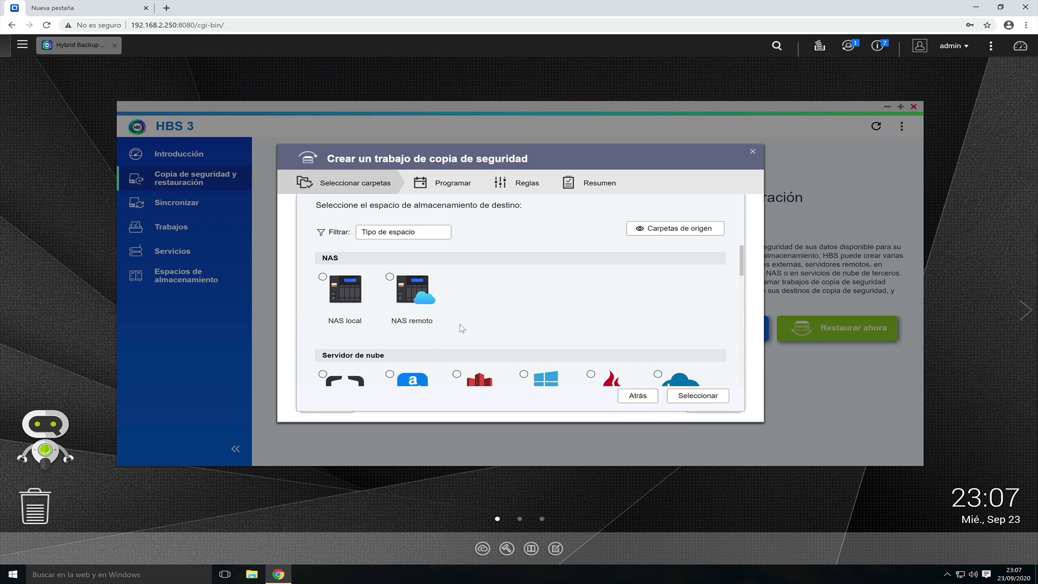
- Set the job destination to the external Backup volume on the local NAS
left_click(324, 278)
scroll(487, 325, "down", 1)
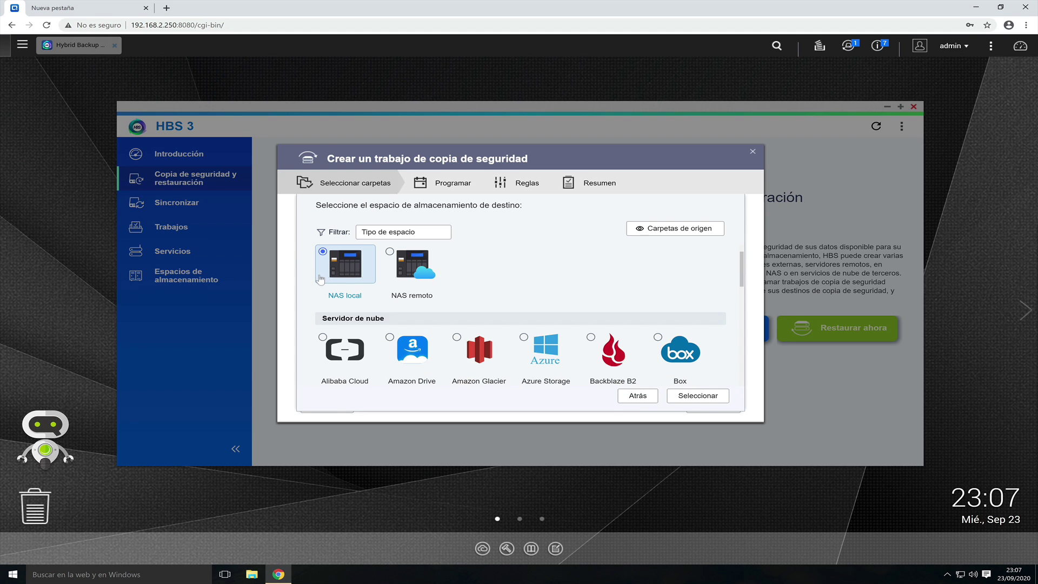
left_click(702, 397)
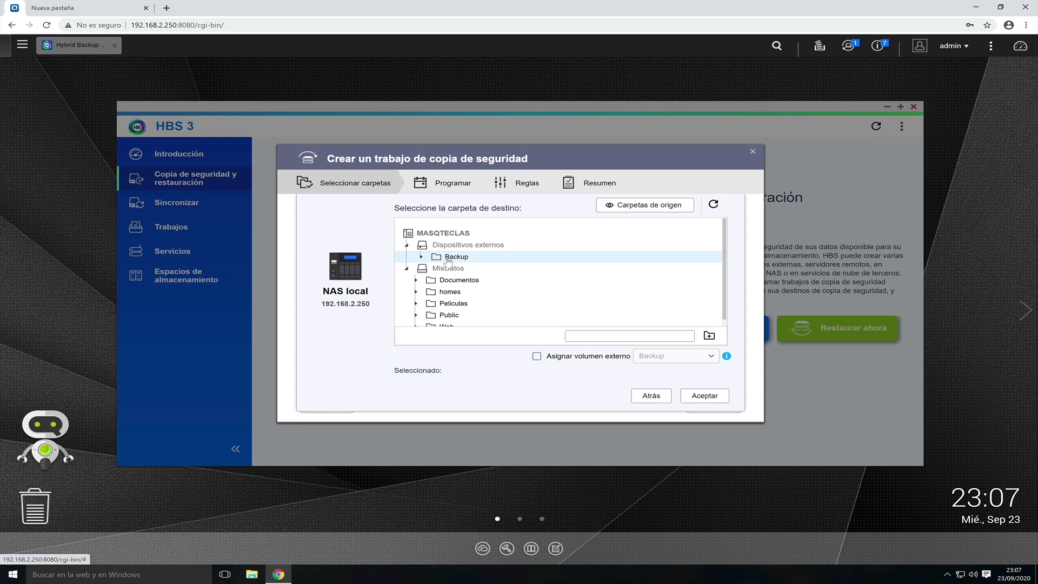
left_click(448, 257)
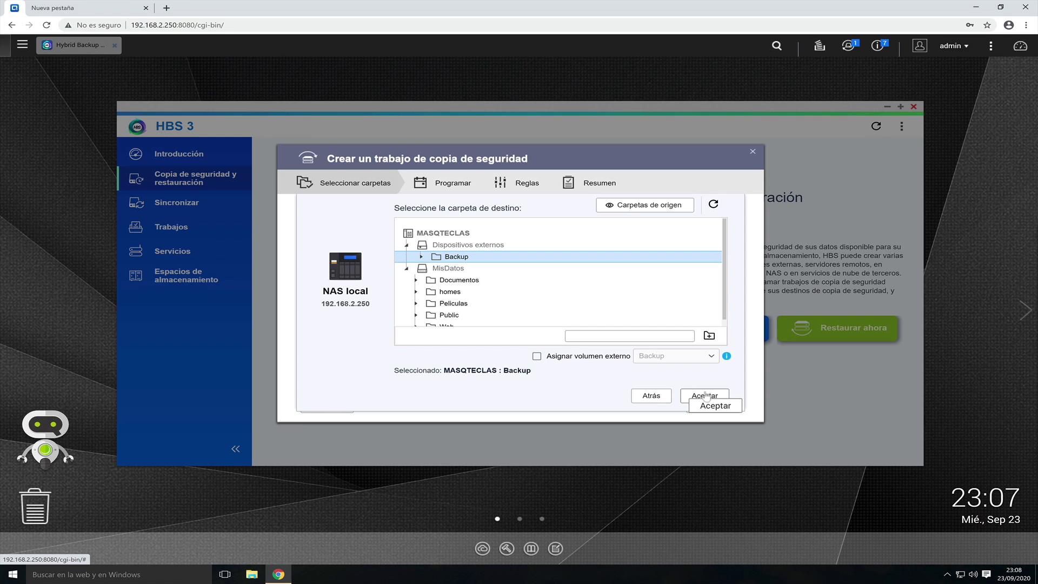
left_click(703, 395)
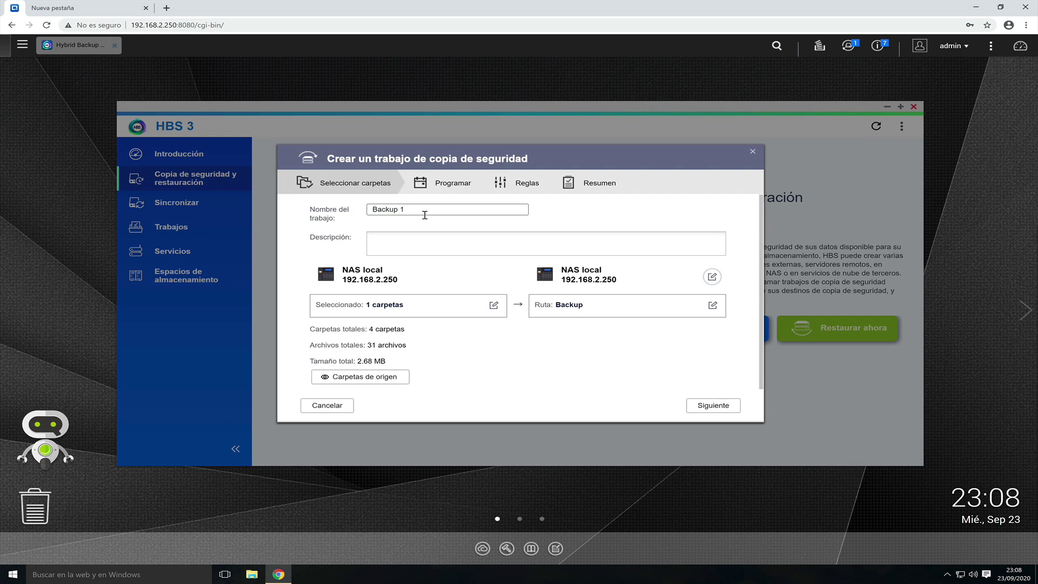
- Rename the job from Backup 1 to 'Copia Seguridad Documentos' with description 'Mi copia de seguridad'
left_click_drag(422, 211, 348, 210)
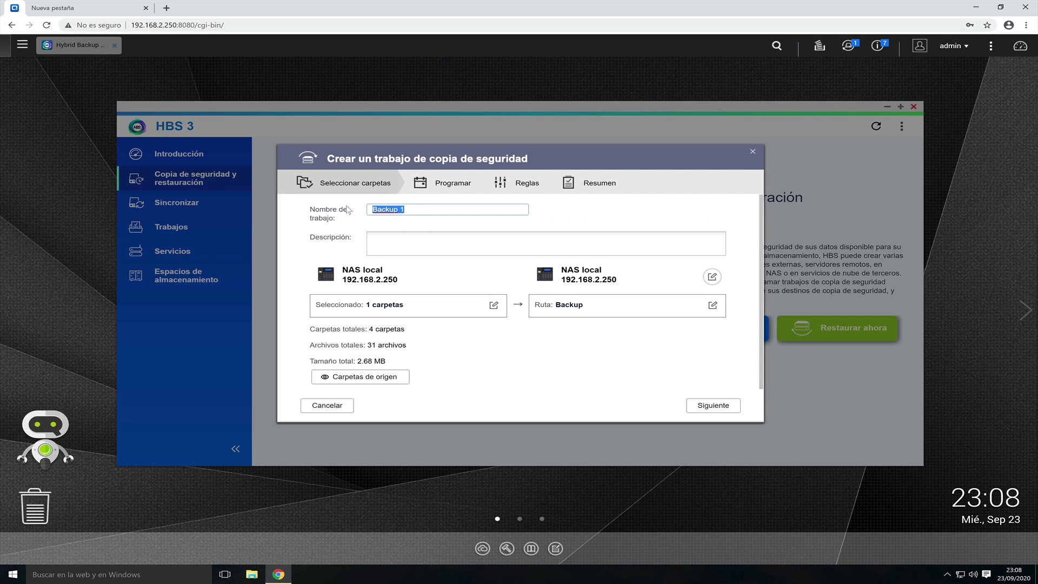
type("Copia Seguridad Documetno")
key("BackSpace")
key("BackSpace")
key("BackSpace")
type("ntos")
left_click(407, 236)
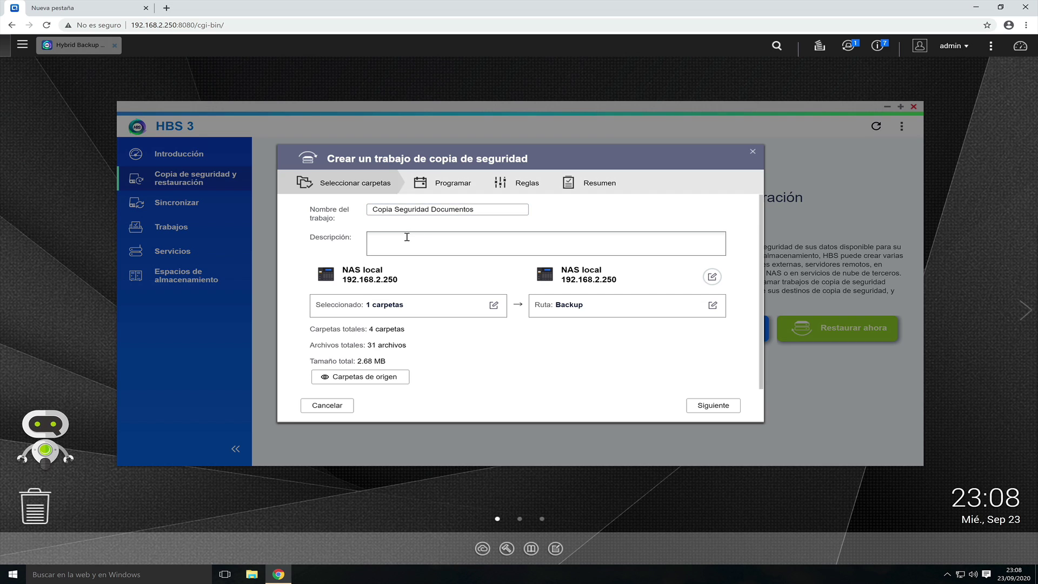
type("Mi copia de seguridad")
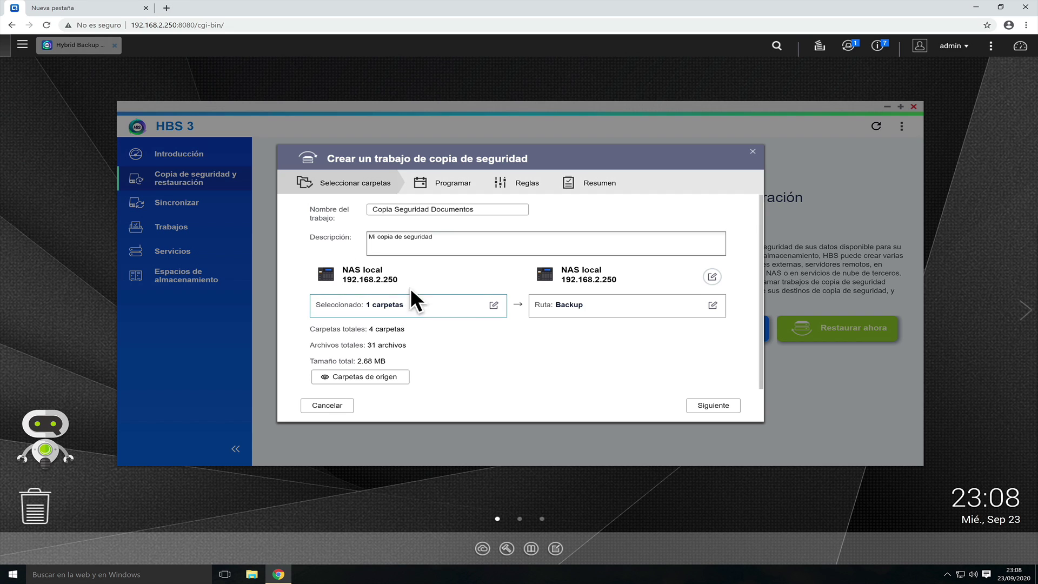
- Review the source folders, keep them unchanged, and proceed to scheduling
left_click(492, 306)
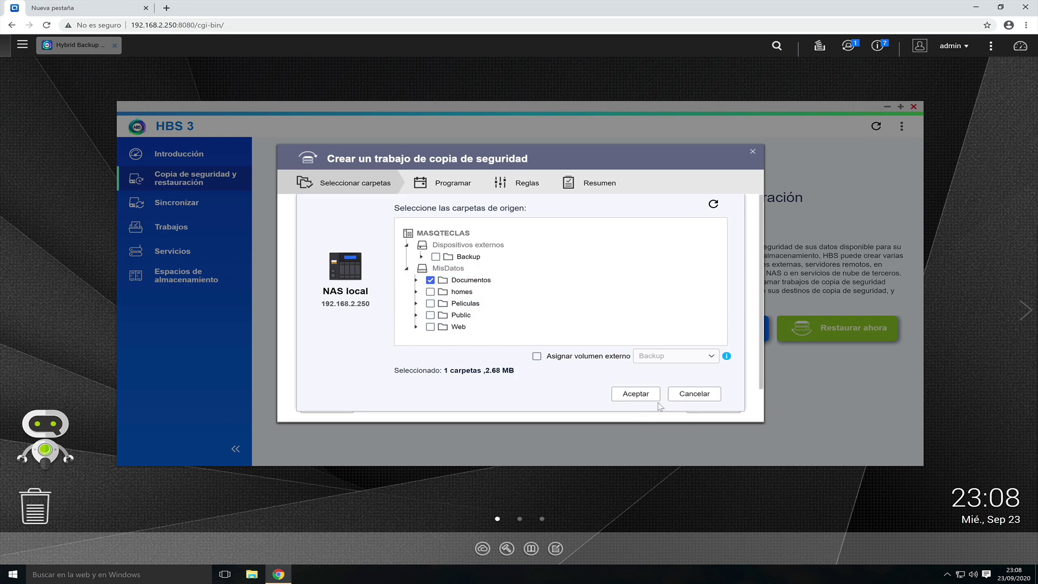
left_click(652, 397)
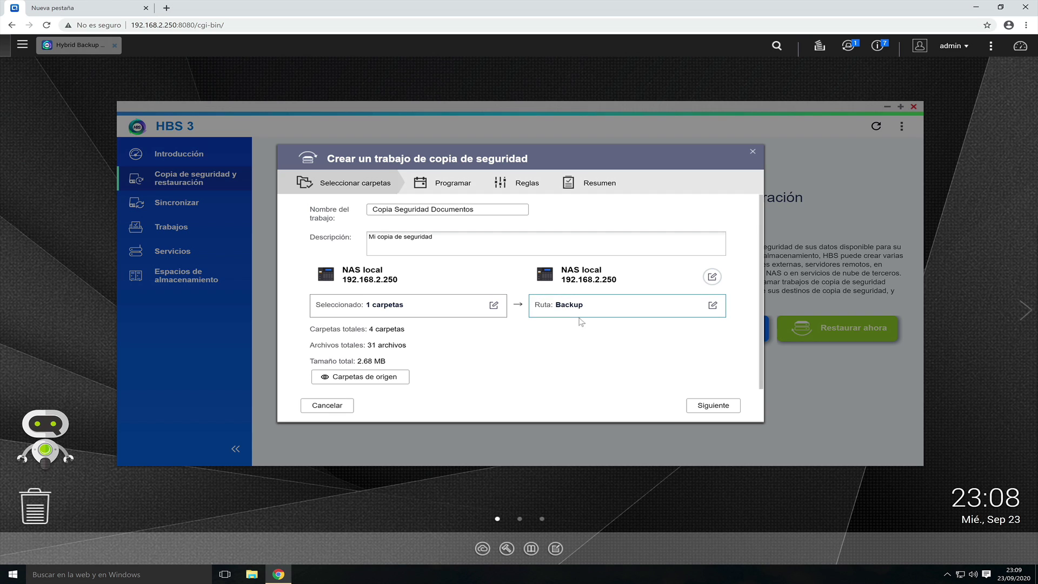
left_click(713, 406)
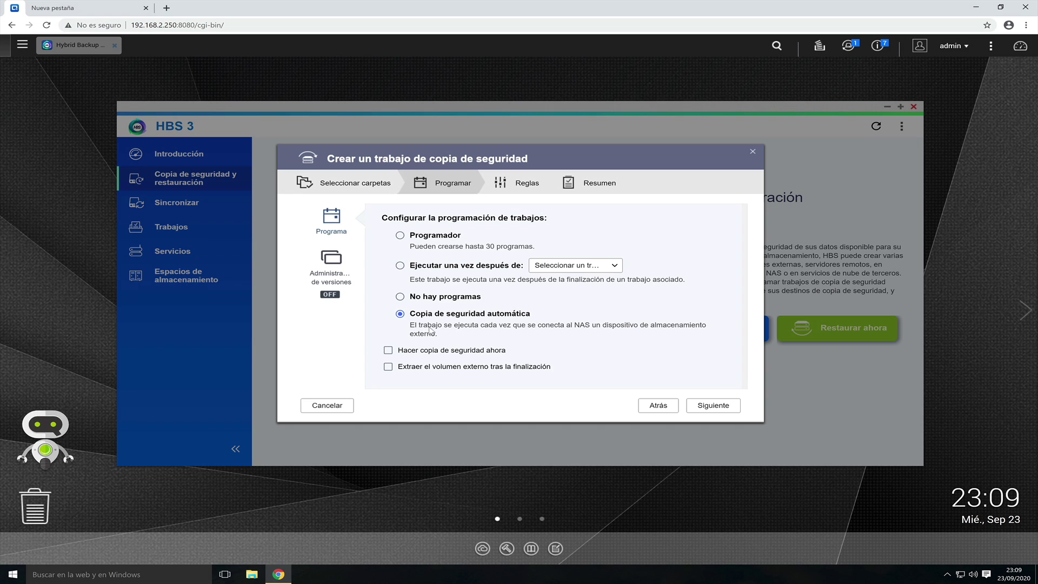
- Run the backup immediately, eject the external volume afterwards, and enable simple version control
left_click(387, 351)
left_click(387, 368)
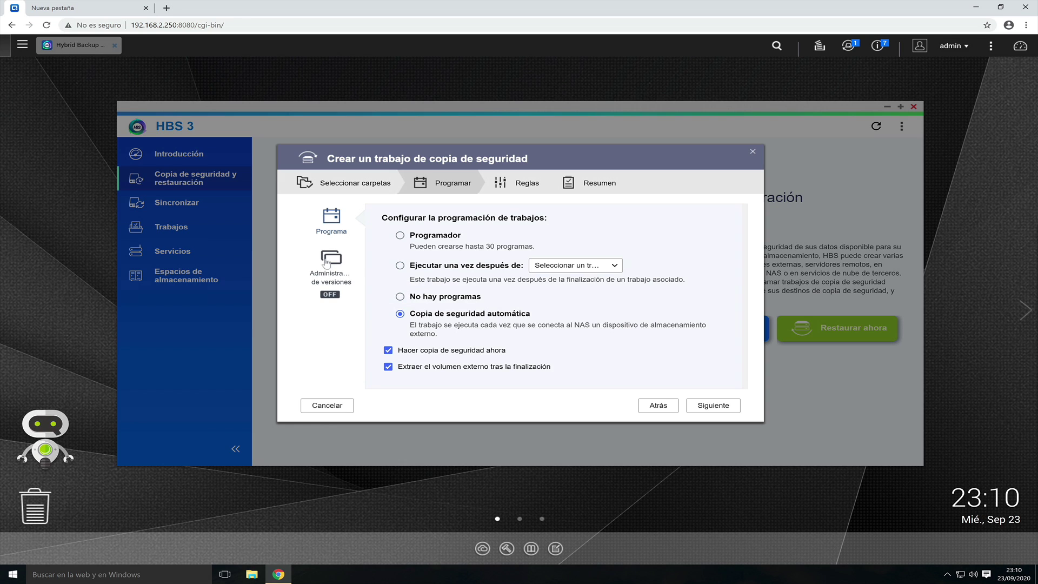
left_click(327, 263)
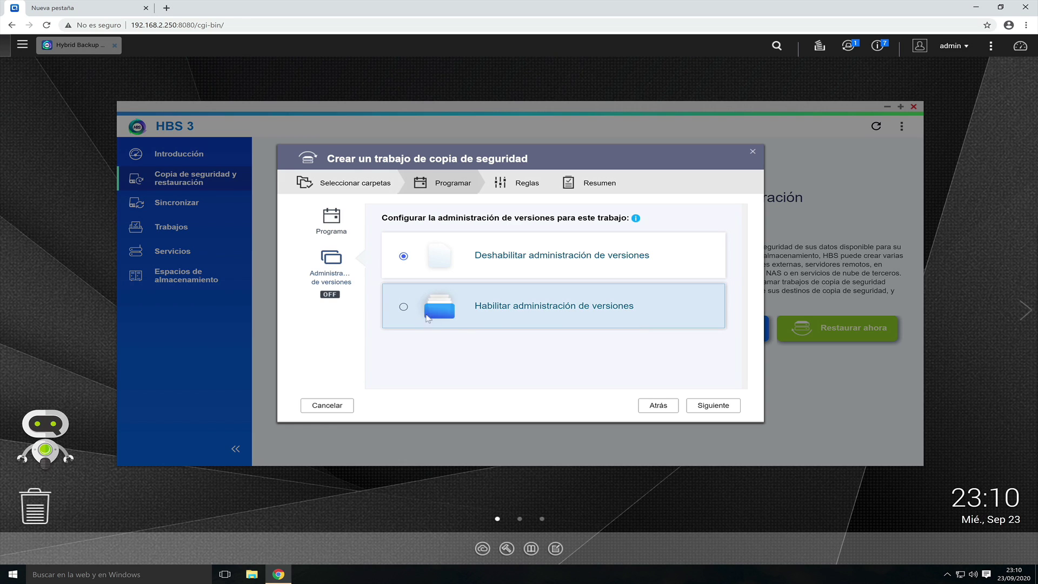
left_click(403, 308)
scroll(416, 301, "down", 1)
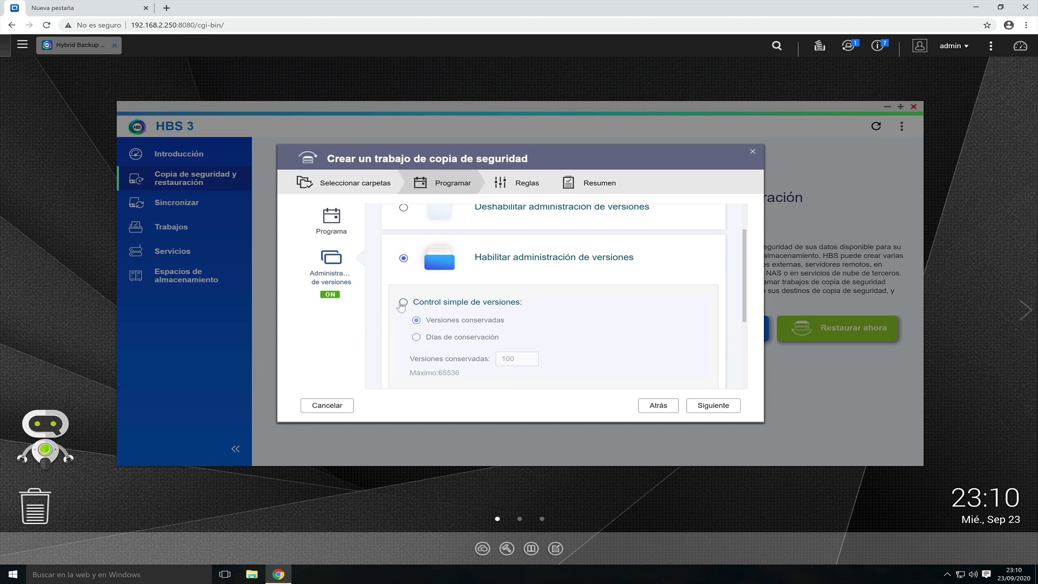
left_click(403, 303)
scroll(539, 355, "down", 1)
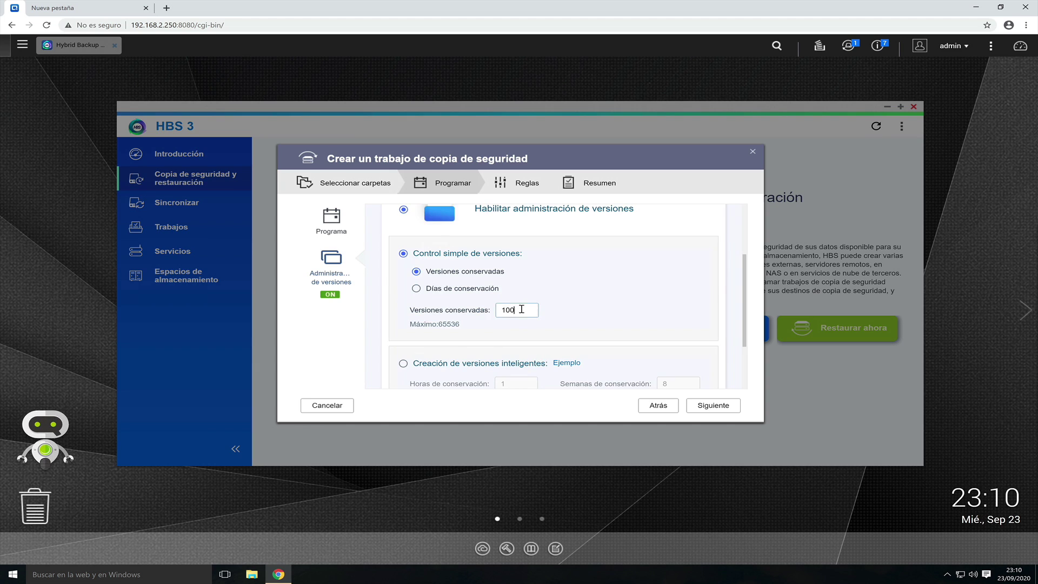
- Keep 4 versions and continue past the empty filter rules to the summary
left_click_drag(521, 312, 493, 312)
type("4")
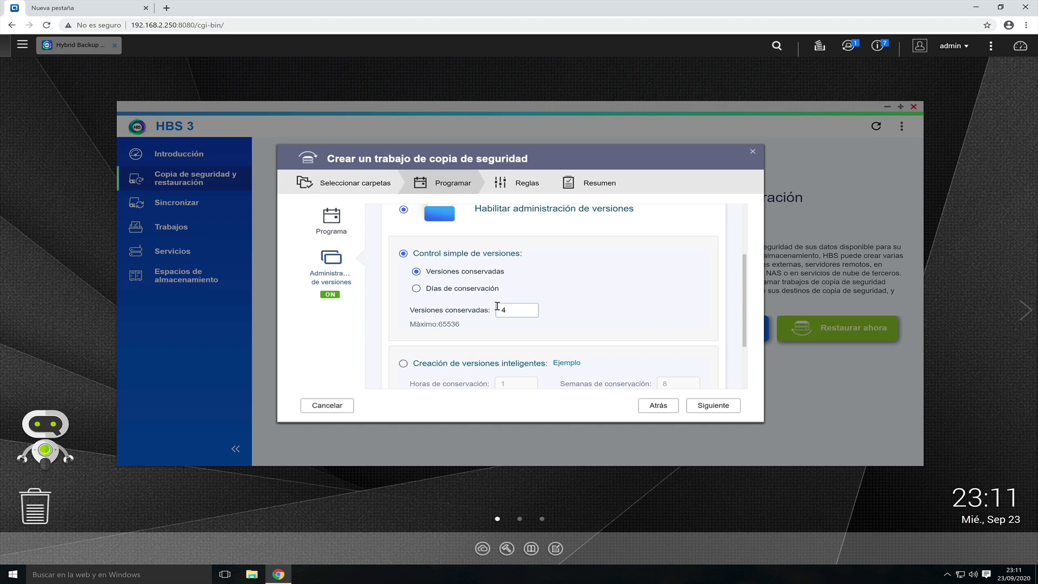
scroll(622, 314, "up", 1)
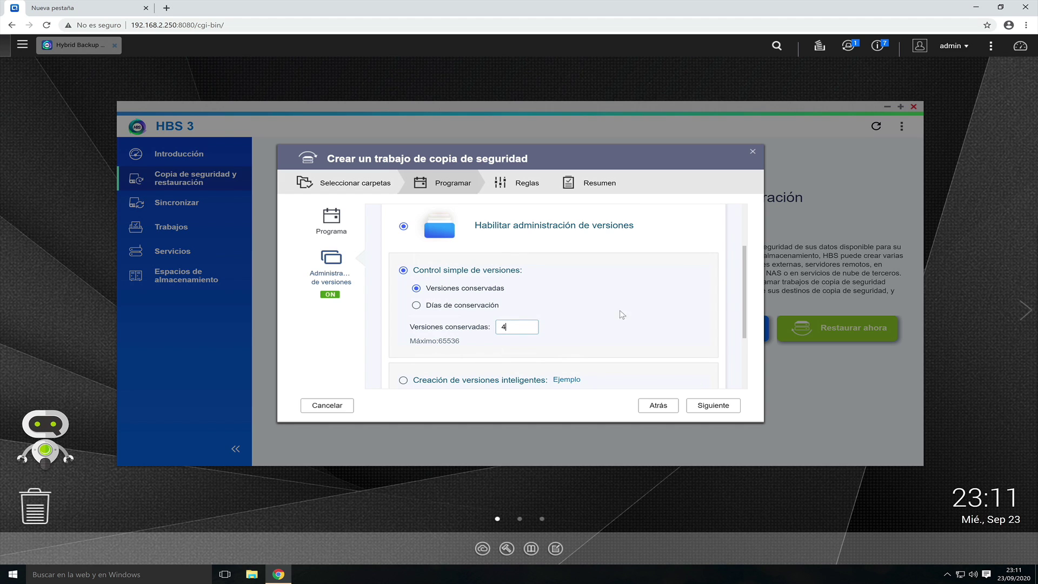
left_click(711, 406)
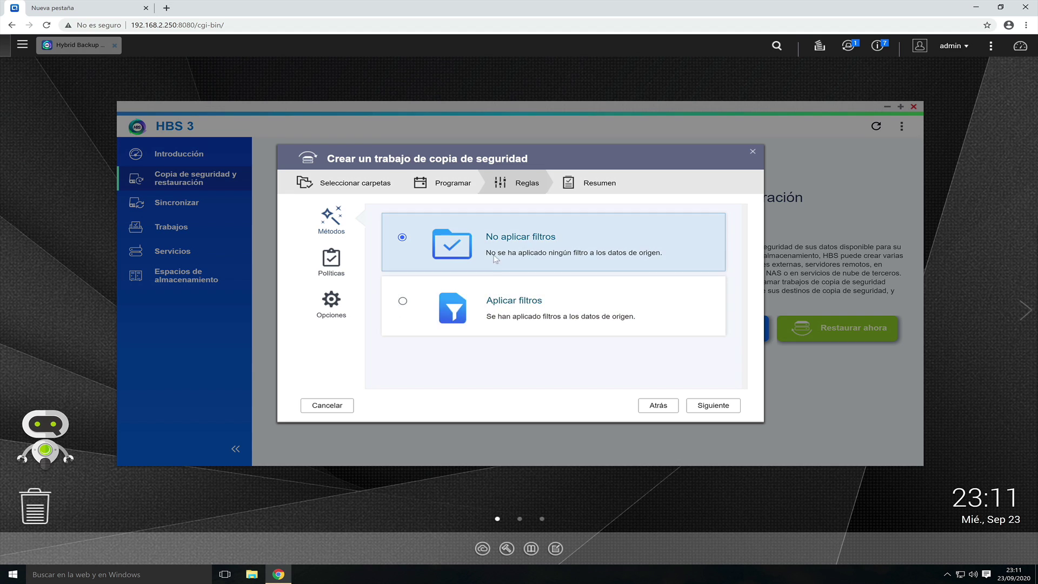
left_click(704, 406)
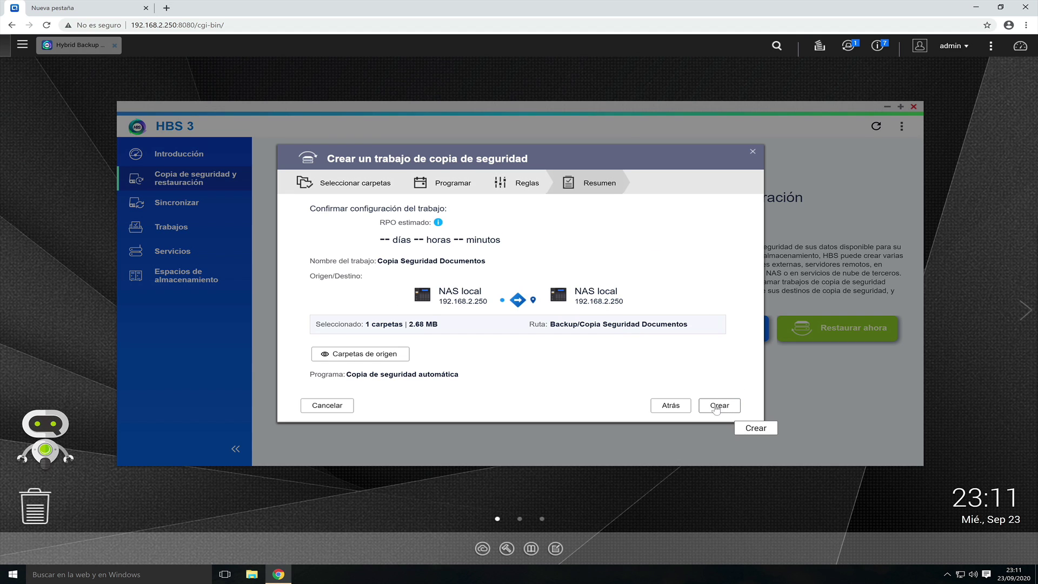
- Create the Copia Seguridad Documentos job, dismiss the Correcto notification, and launch File Station
left_click(719, 405)
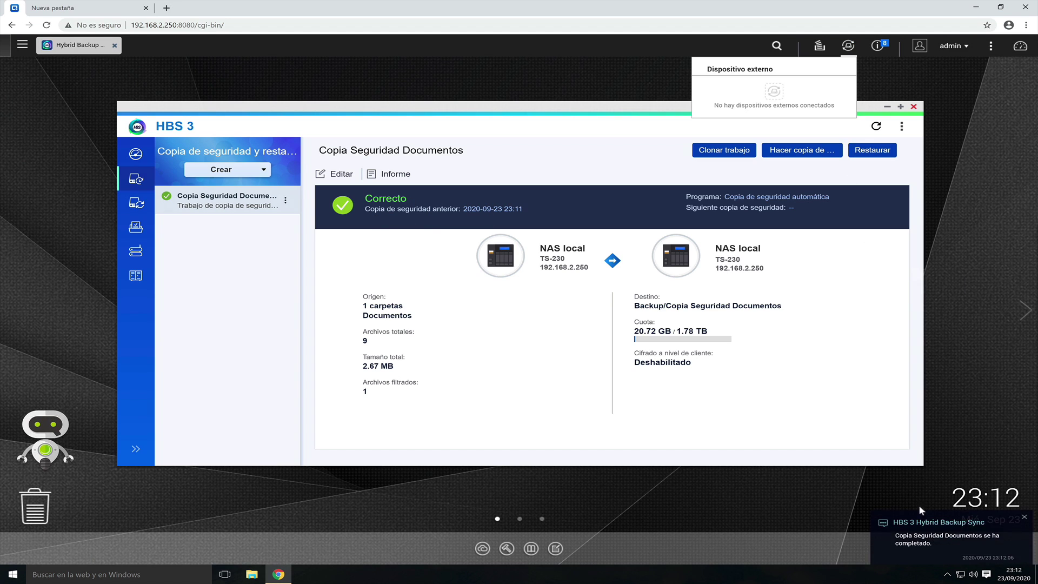
left_click(936, 545)
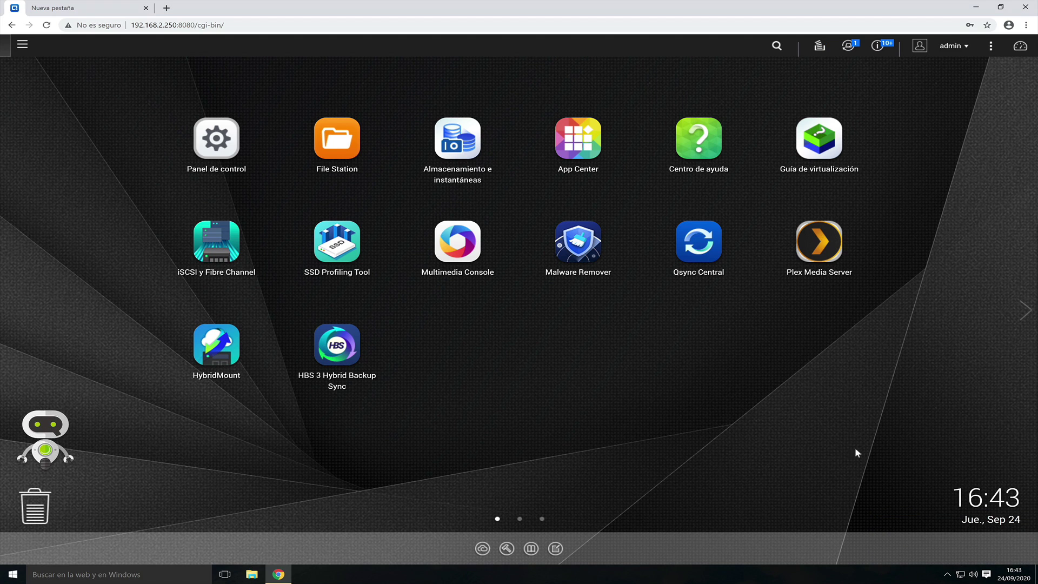
left_click(315, 130)
- Browse Backup > Copia Seguridad Documentos > latest > Documentos > CCP in File Station
left_click(215, 283)
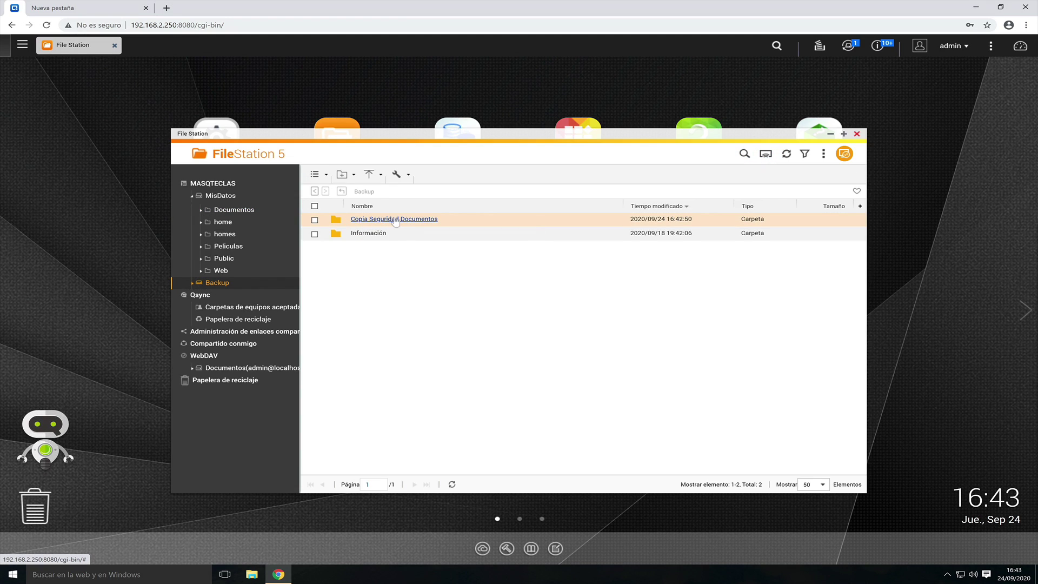
left_click(395, 220)
left_click(359, 234)
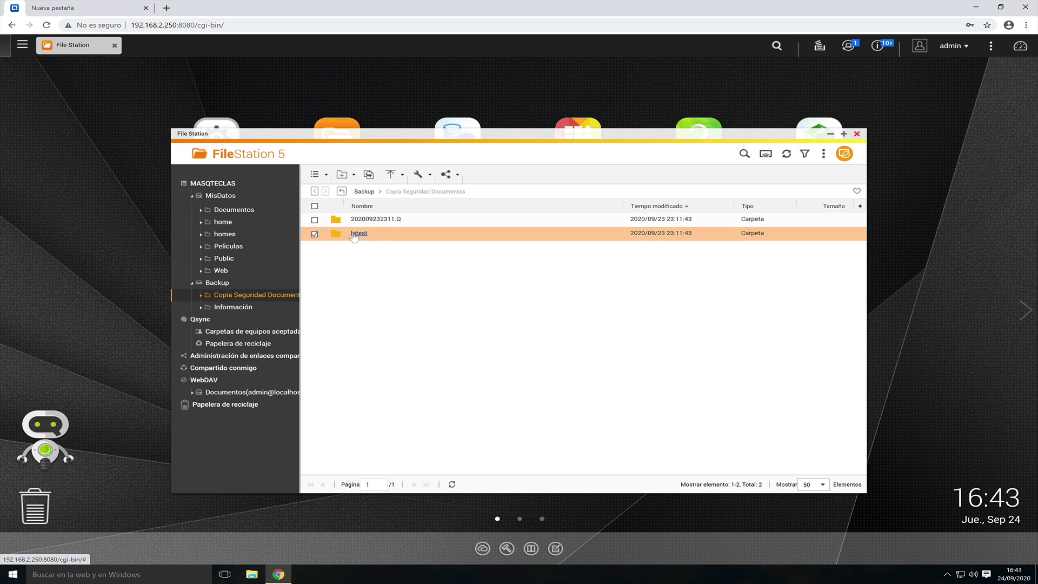
left_click(373, 221)
left_click(355, 222)
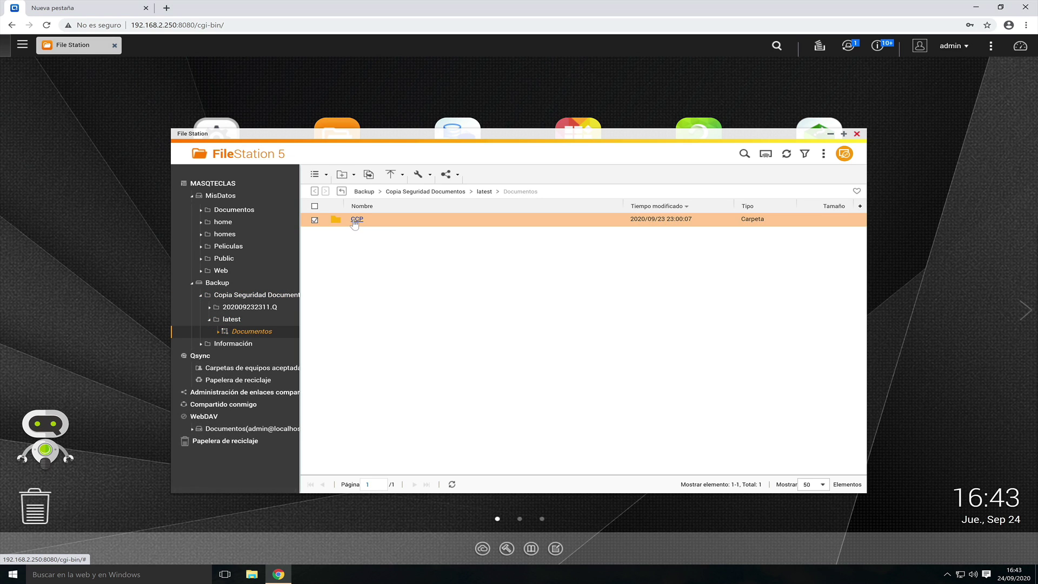